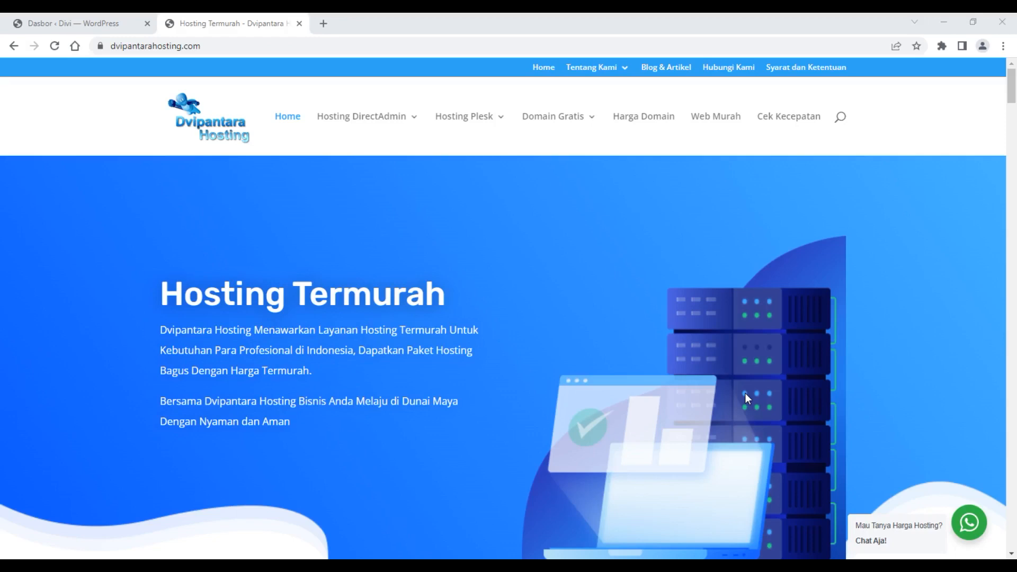
Step: Look through the Dvipantara Hosting homepage down to the DirectAdmin hosting packages, and close the page
scroll(629, 329, down, 6)
scroll(629, 330, down, 1)
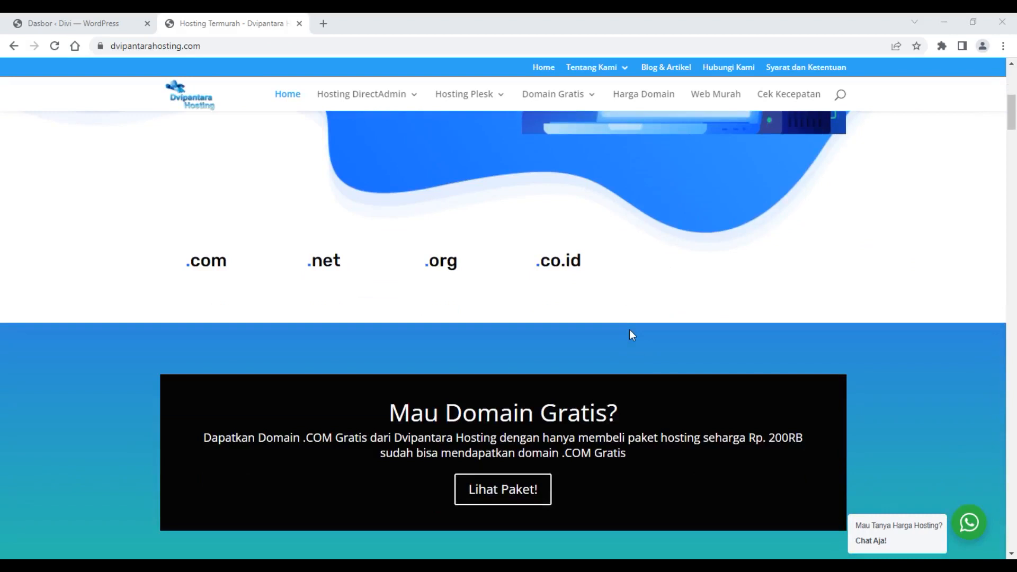
scroll(630, 334, down, 3)
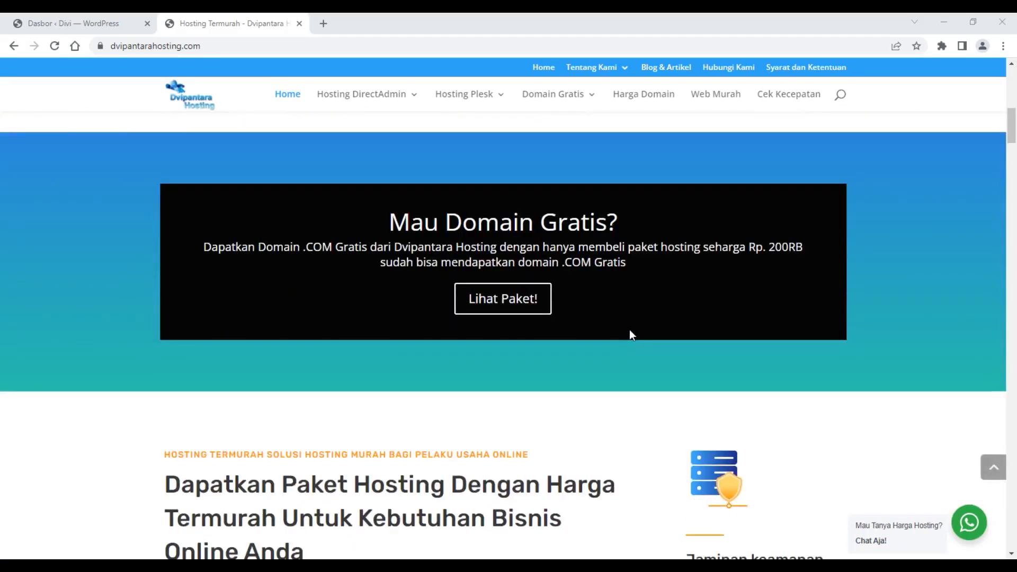
scroll(631, 331, down, 2)
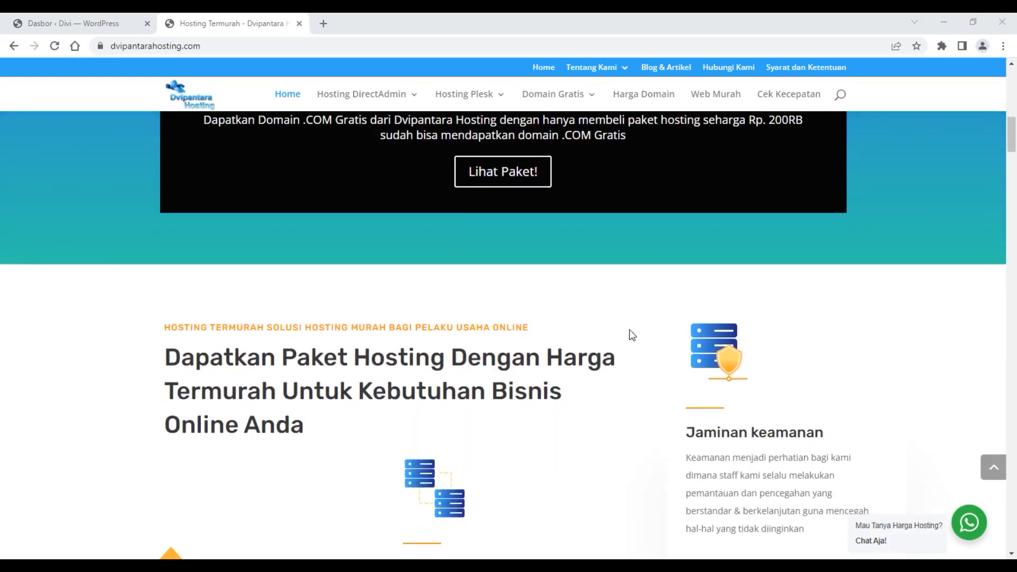
scroll(630, 334, down, 2)
scroll(631, 334, down, 3)
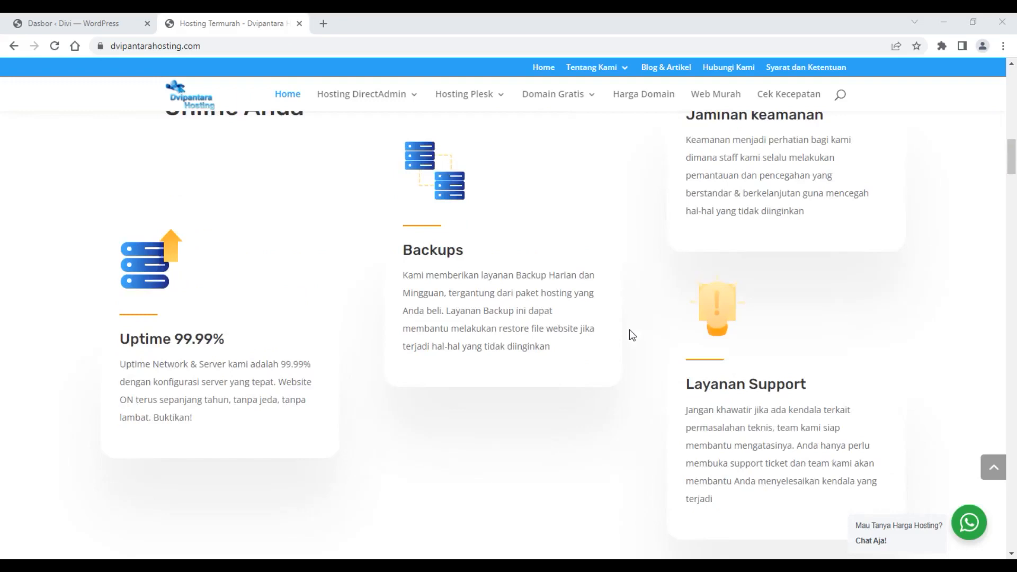
scroll(631, 334, down, 2)
scroll(631, 334, down, 3)
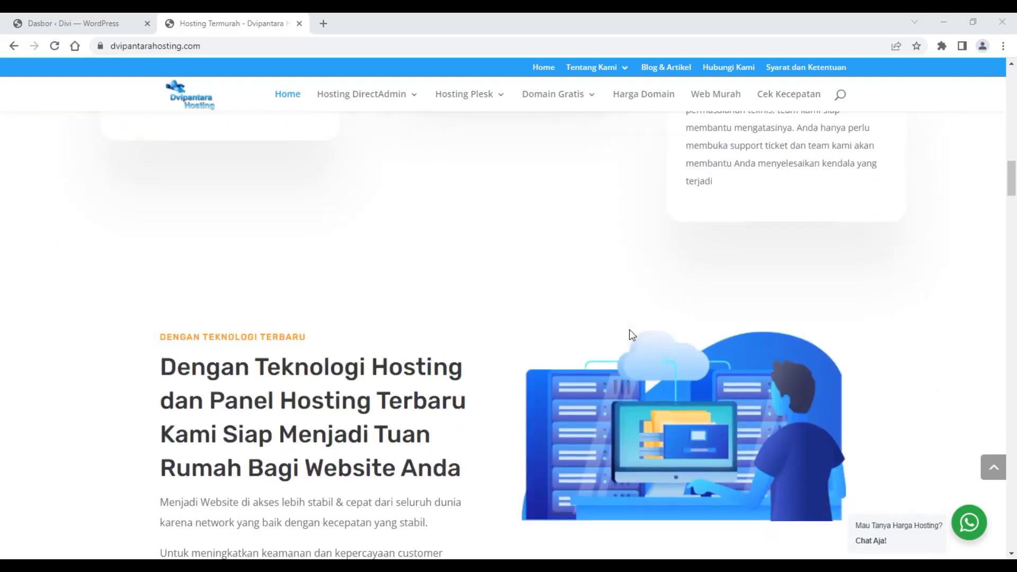
scroll(629, 332, down, 3)
scroll(630, 333, down, 3)
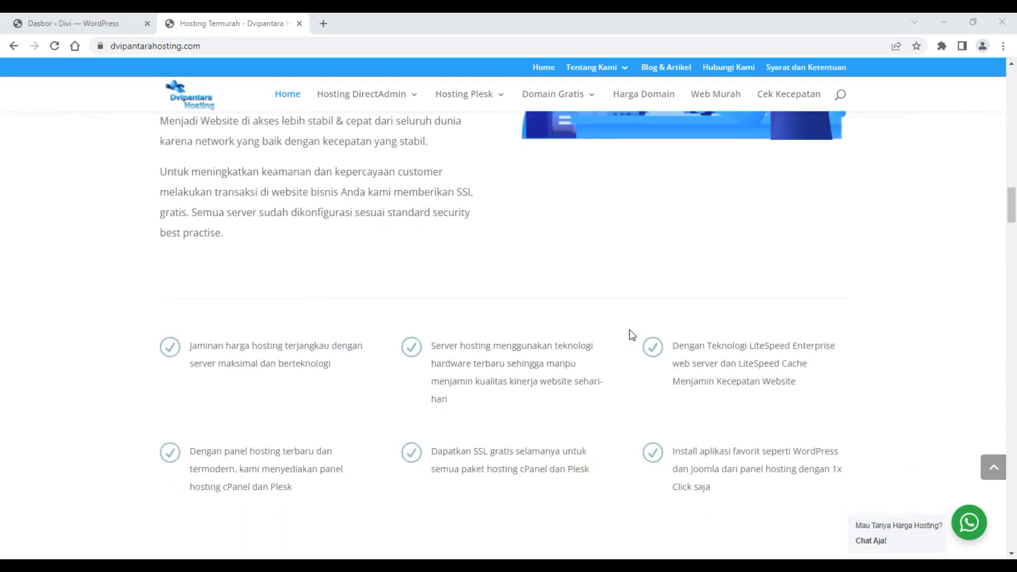
scroll(630, 331, down, 3)
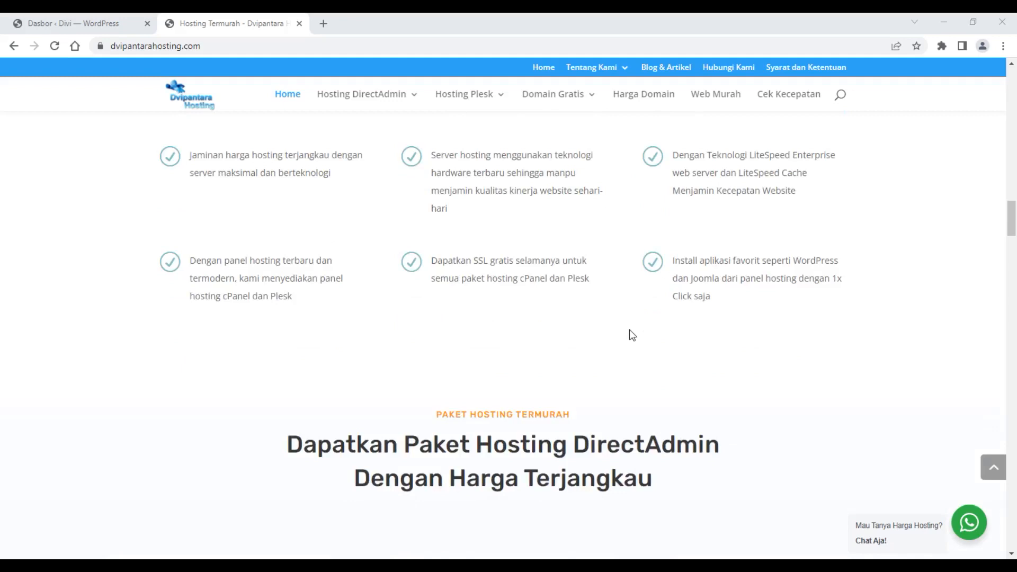
scroll(630, 331, down, 3)
scroll(630, 330, down, 3)
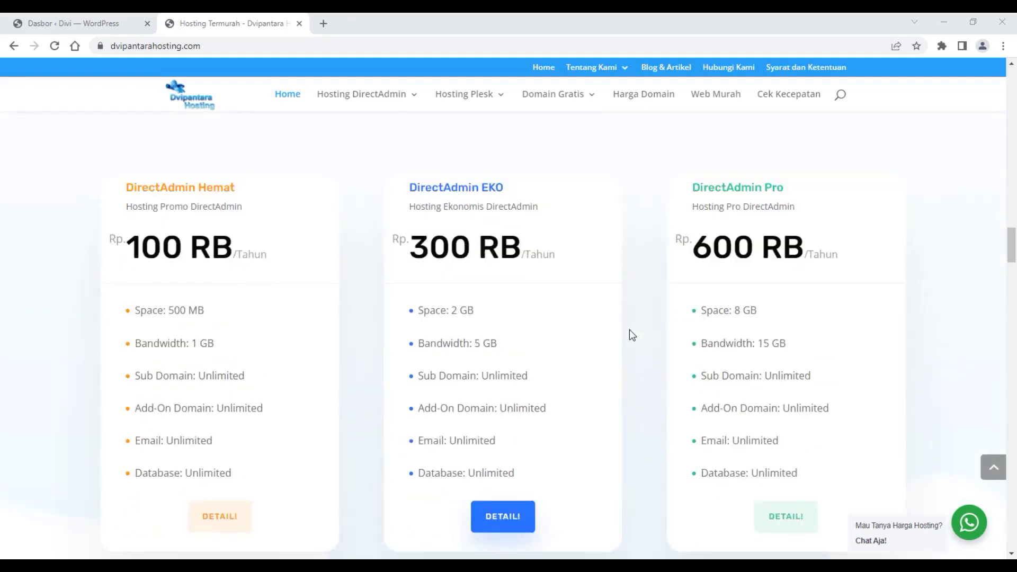
scroll(630, 329, down, 3)
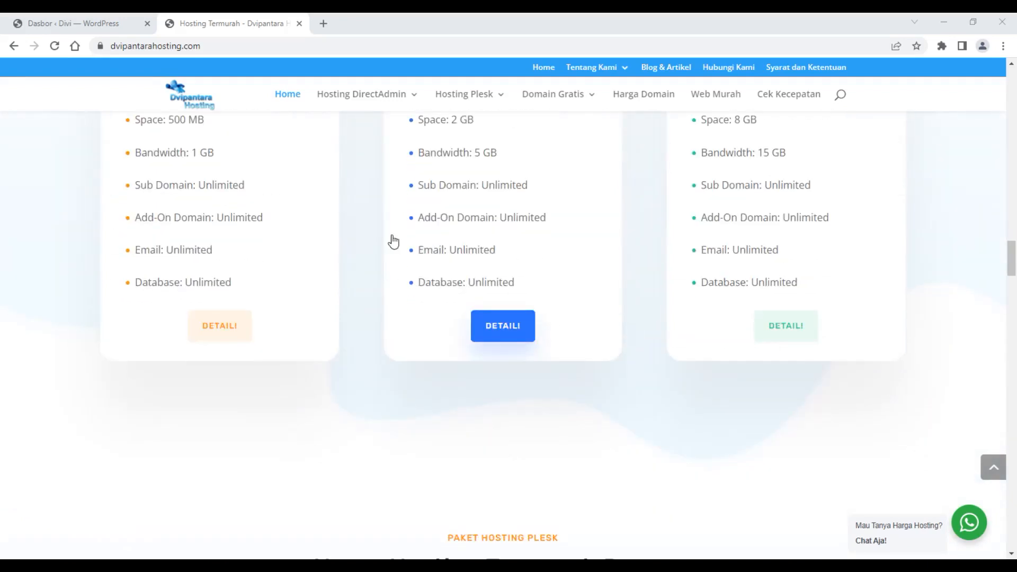
click(300, 24)
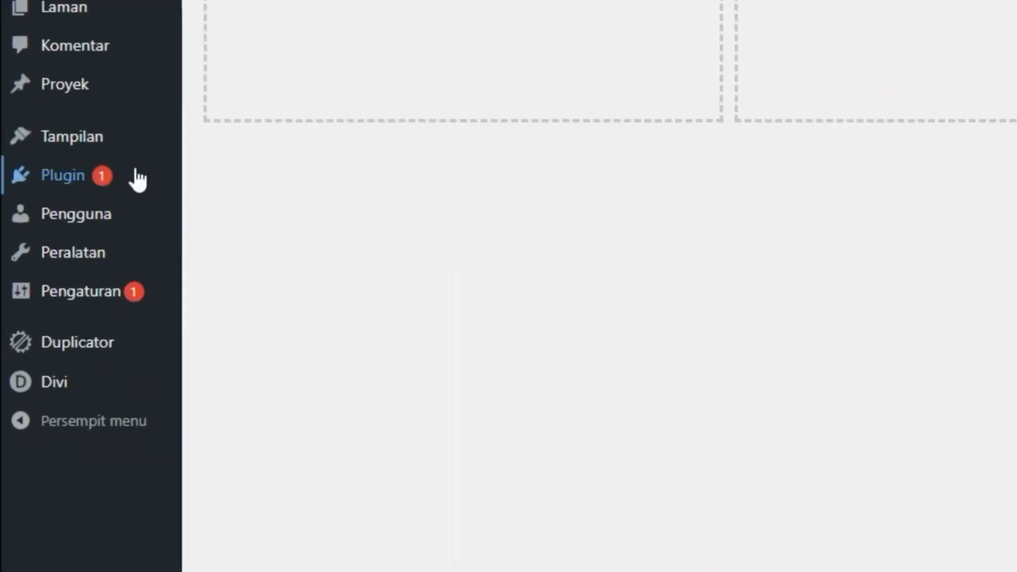
Step: Search the plugin directory for "firewall" on the page for adding new plugins
mouse_move(137, 179)
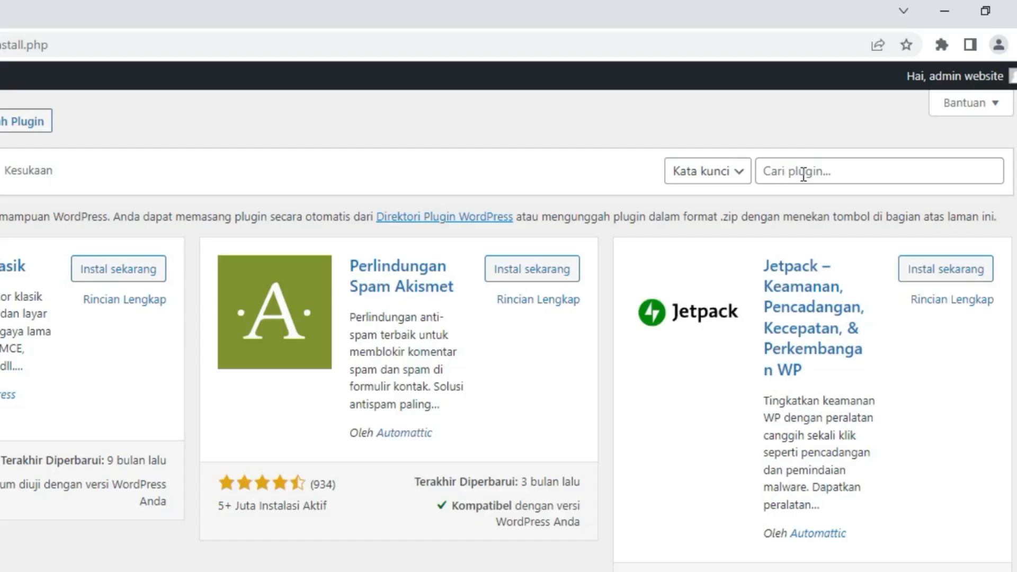
click(794, 164)
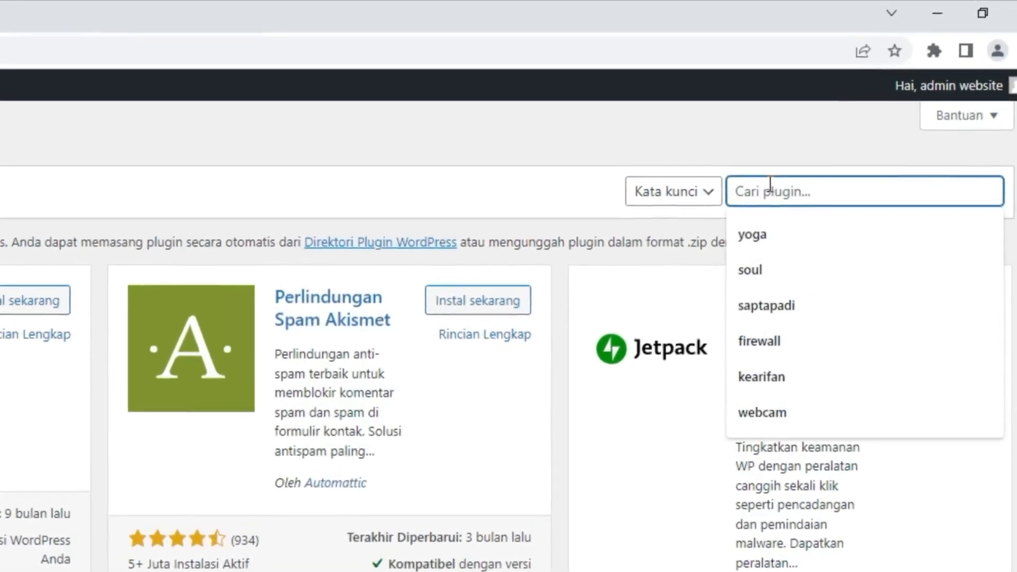
text(firewall)
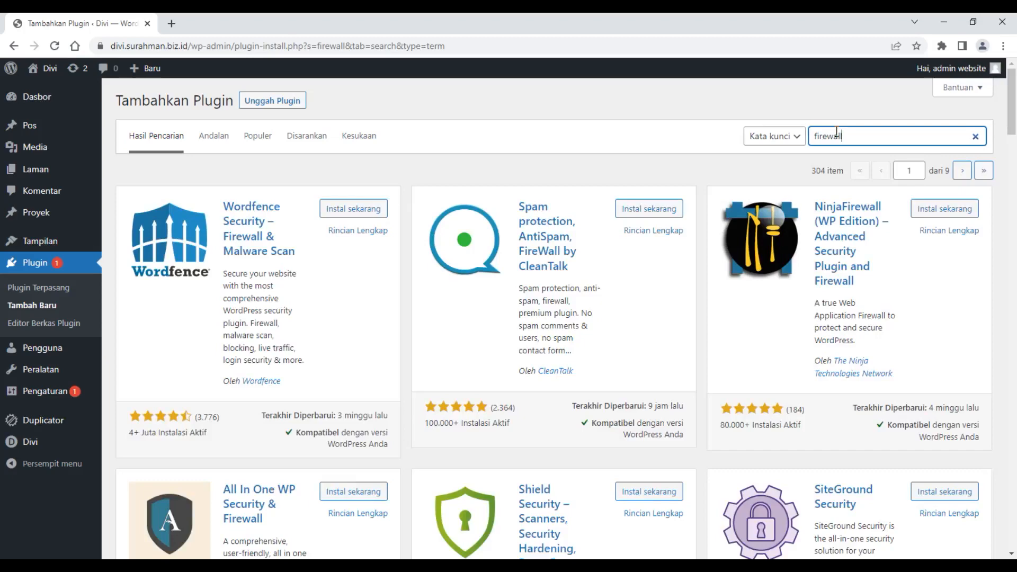
Step: Install and activate the All In One WP Security & Firewall plugin from the search results
scroll(573, 290, down, 5)
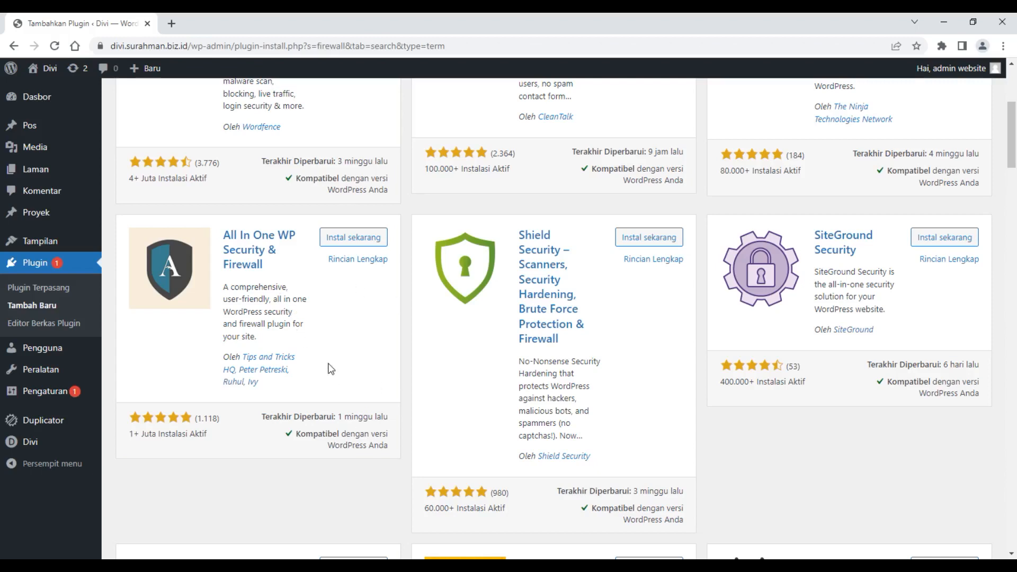
click(356, 238)
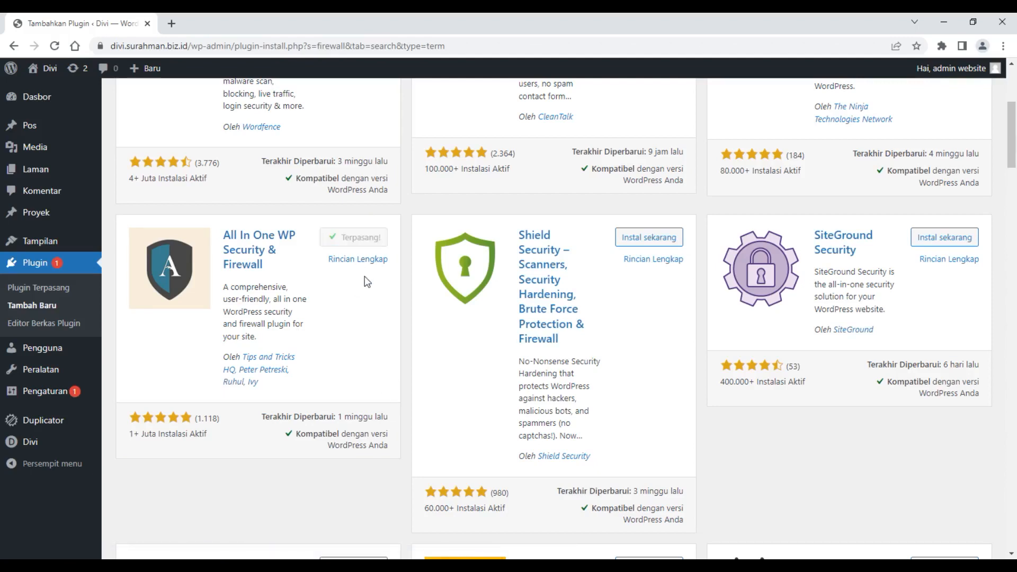
click(379, 242)
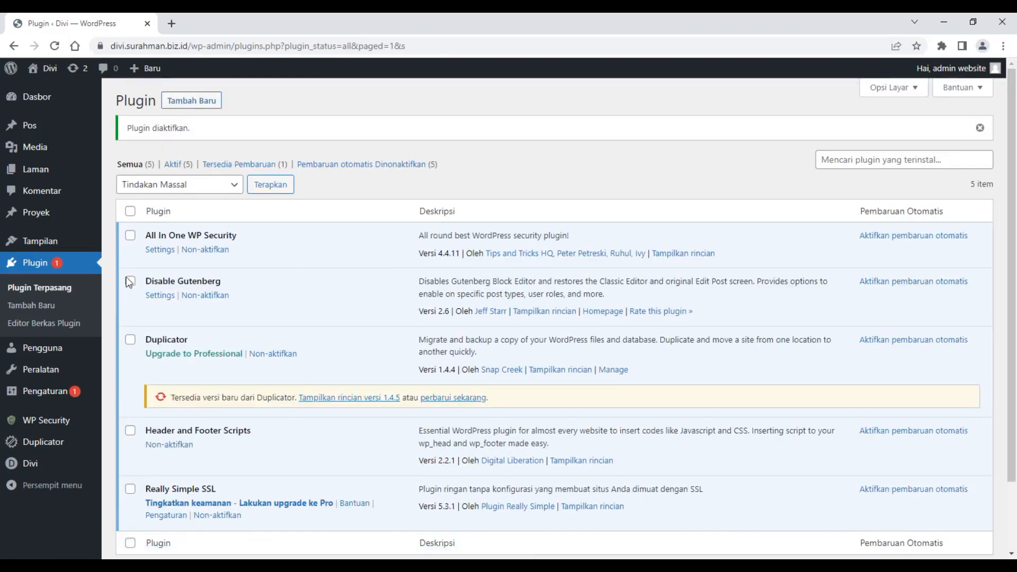
Step: Open the WP Security dashboard and review the Security Strength Meter and Security Points Breakdown
mouse_move(17, 424)
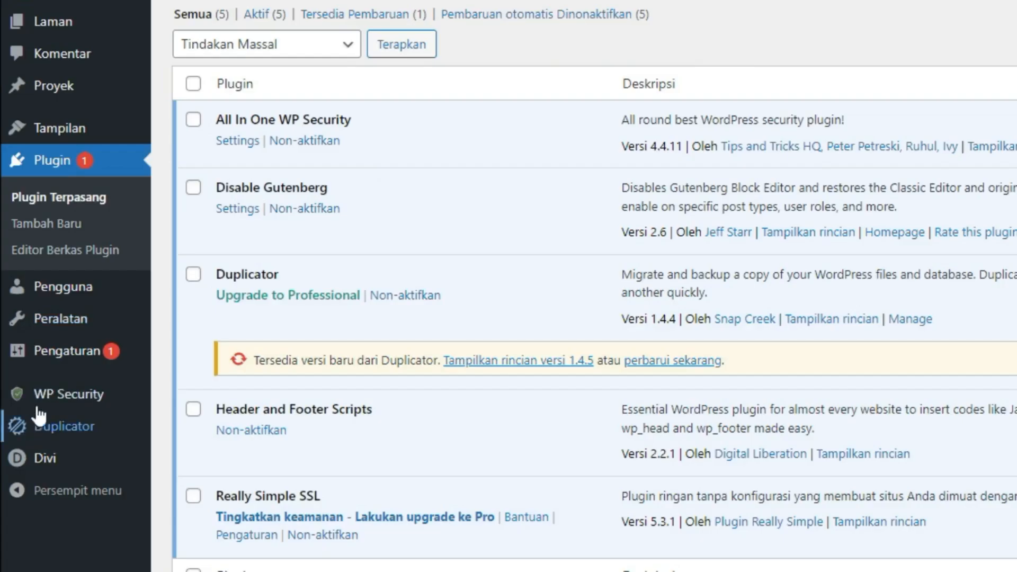
mouse_move(47, 426)
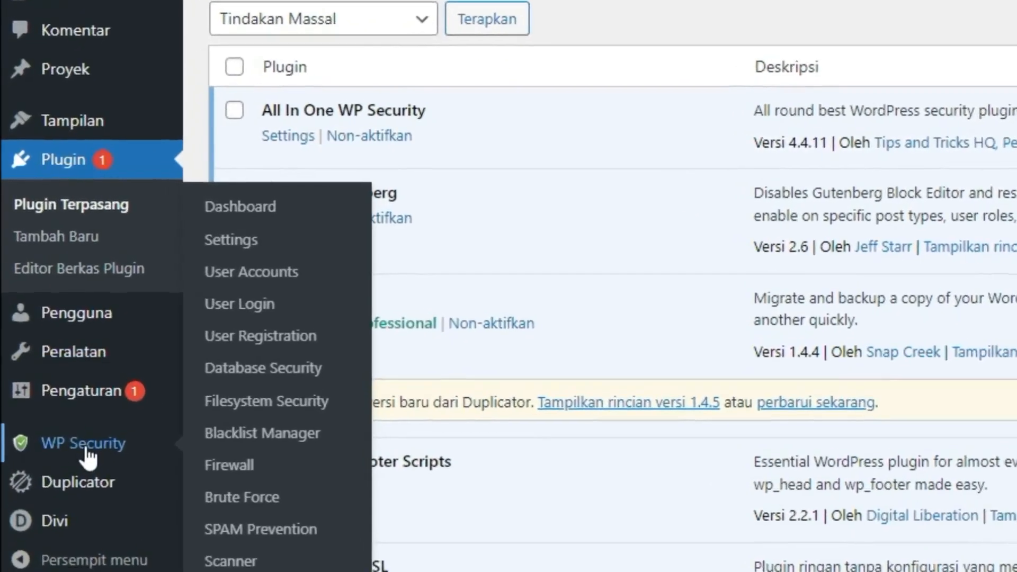
click(288, 214)
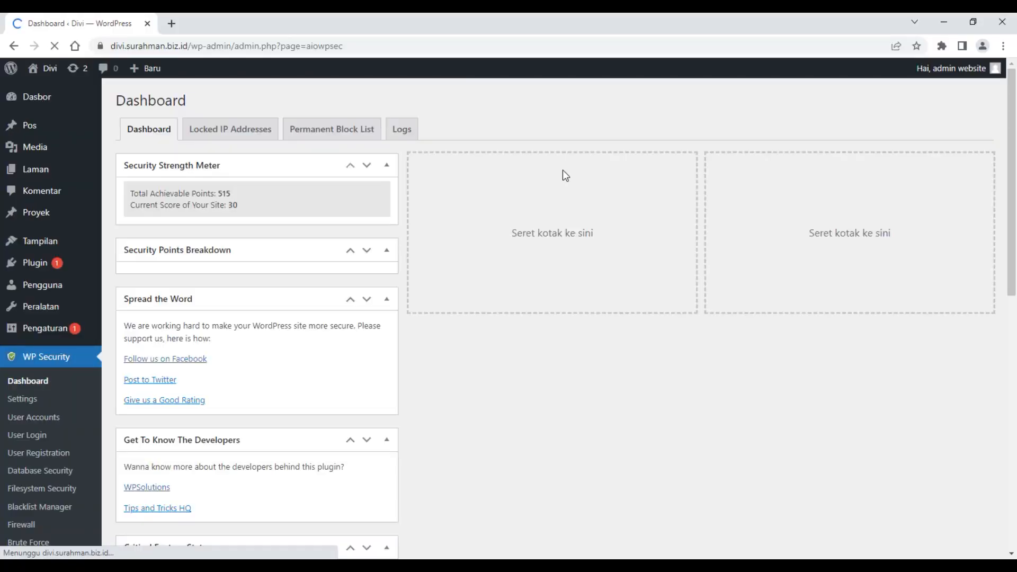
scroll(565, 175, down, 3)
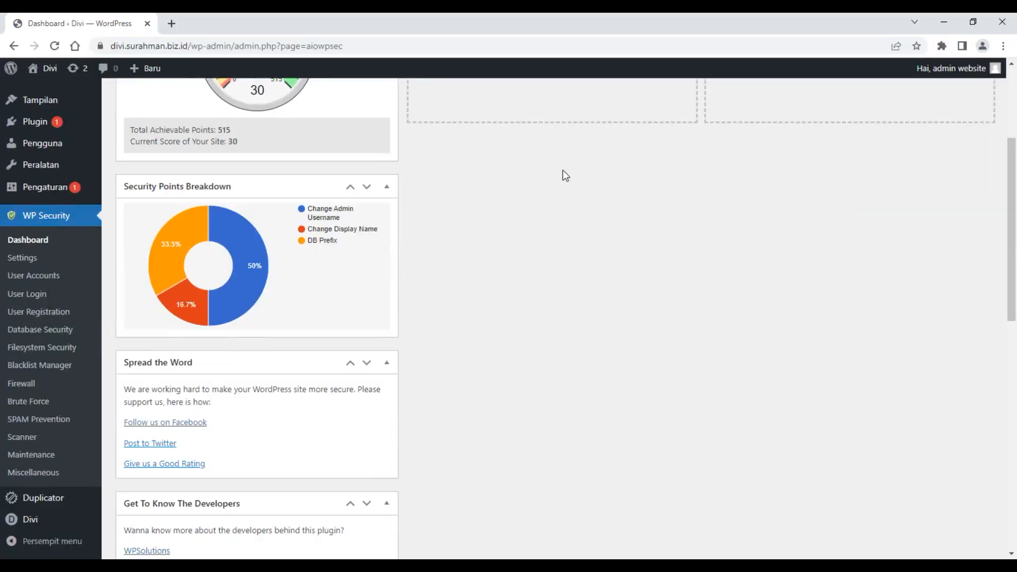
scroll(535, 181, up, 3)
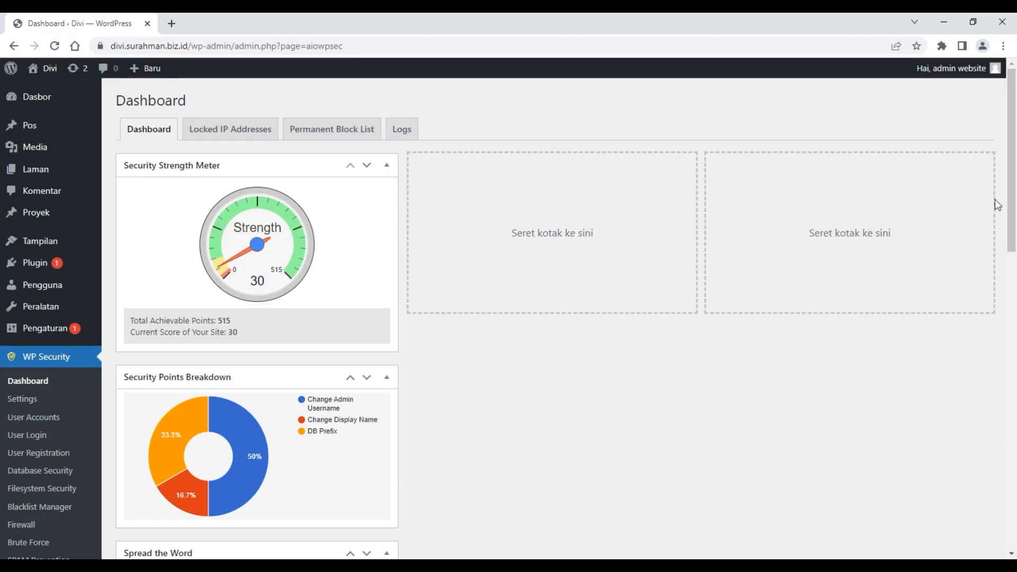
Step: Review the WP Security general settings and the backup and restore options for the .htaccess and wp-config.php files
click(33, 401)
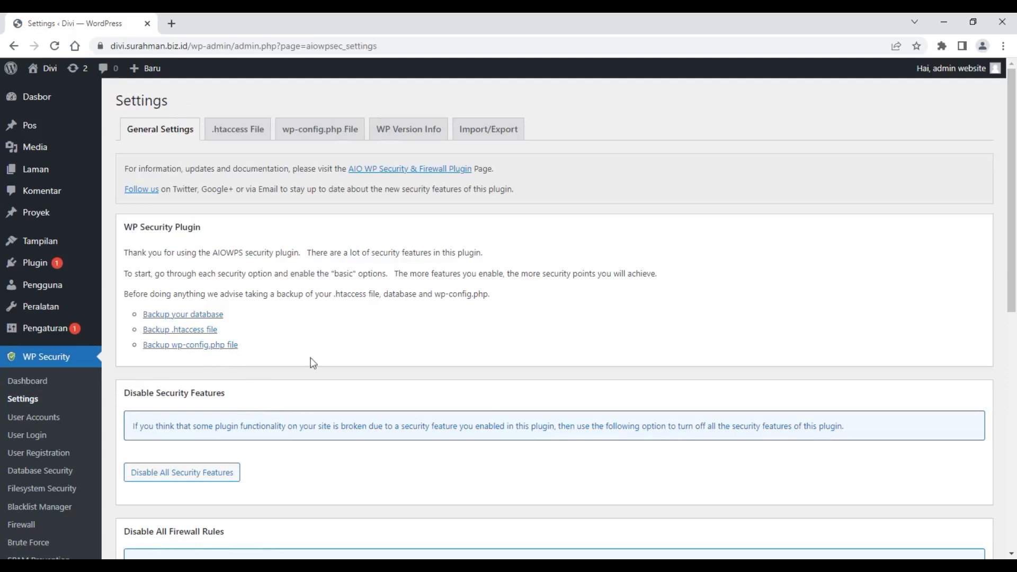
scroll(311, 360, down, 9)
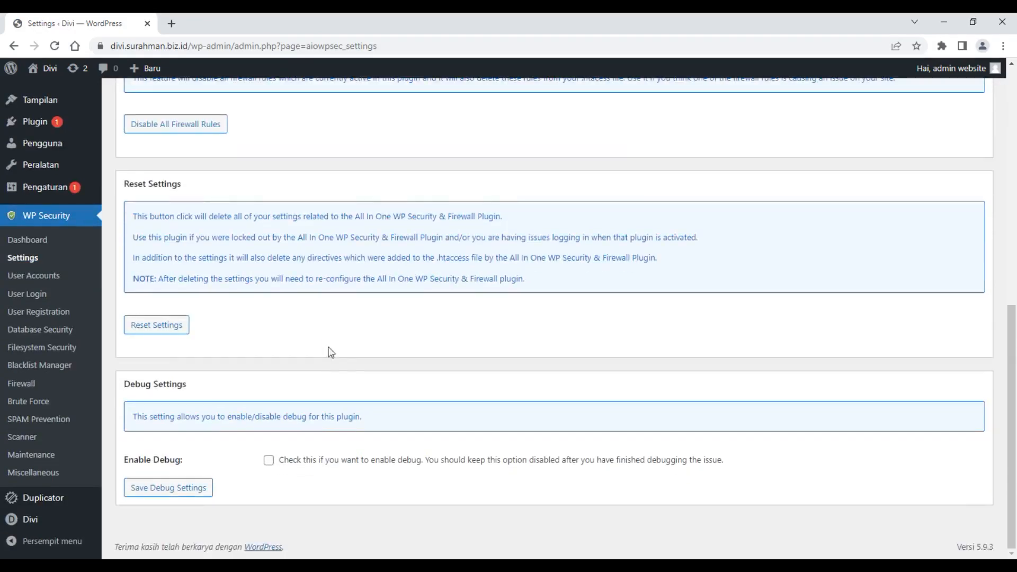
scroll(467, 455, up, 10)
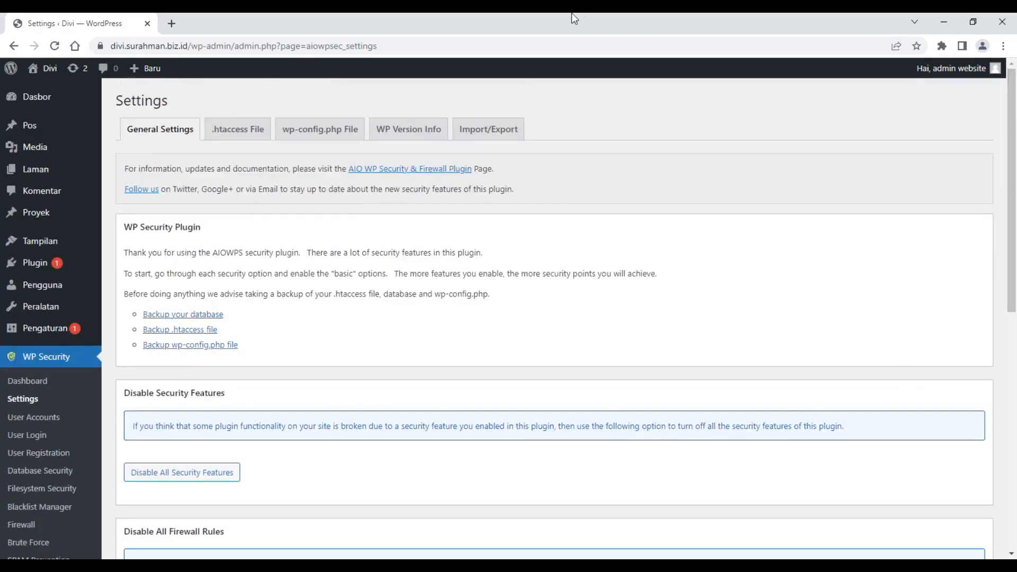
click(247, 130)
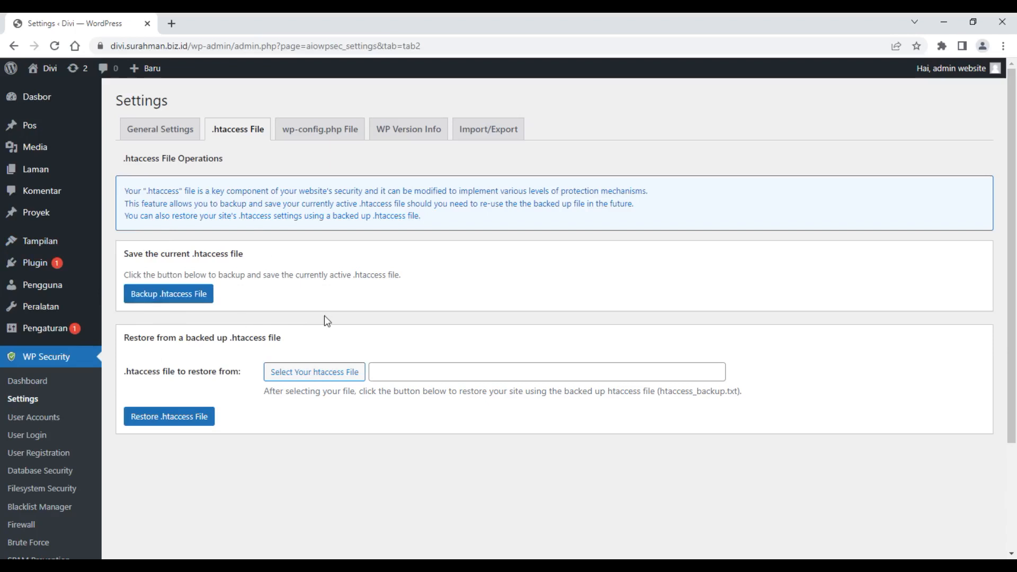
click(331, 133)
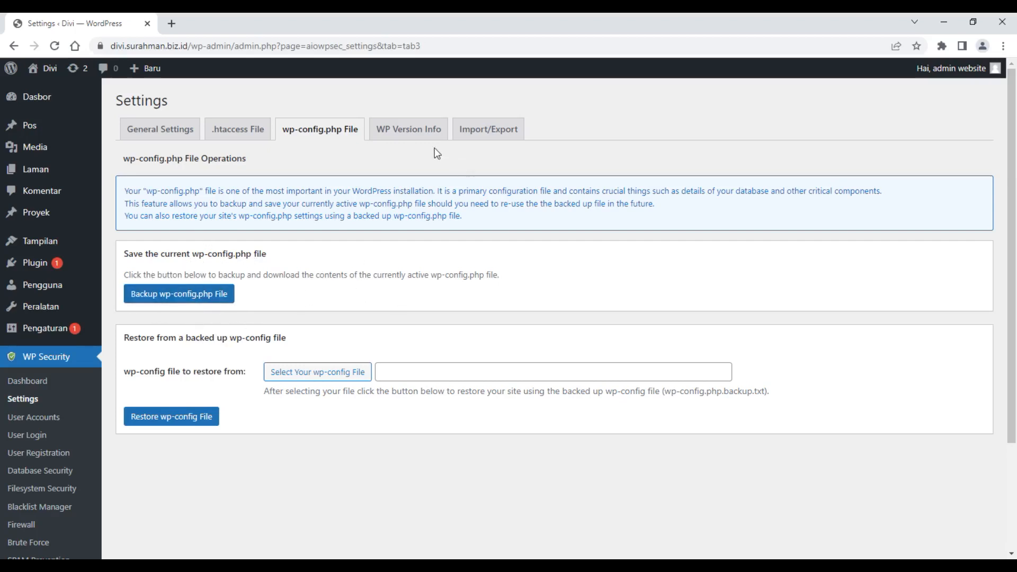
Step: Enable Remove WP Generator Meta Info in the WP version settings and save the change
click(416, 135)
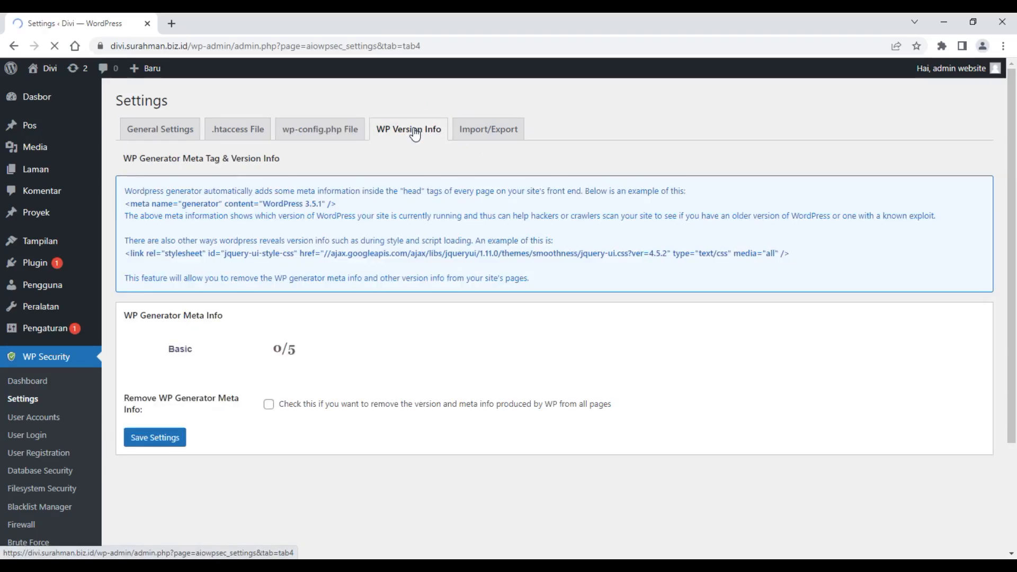
click(269, 405)
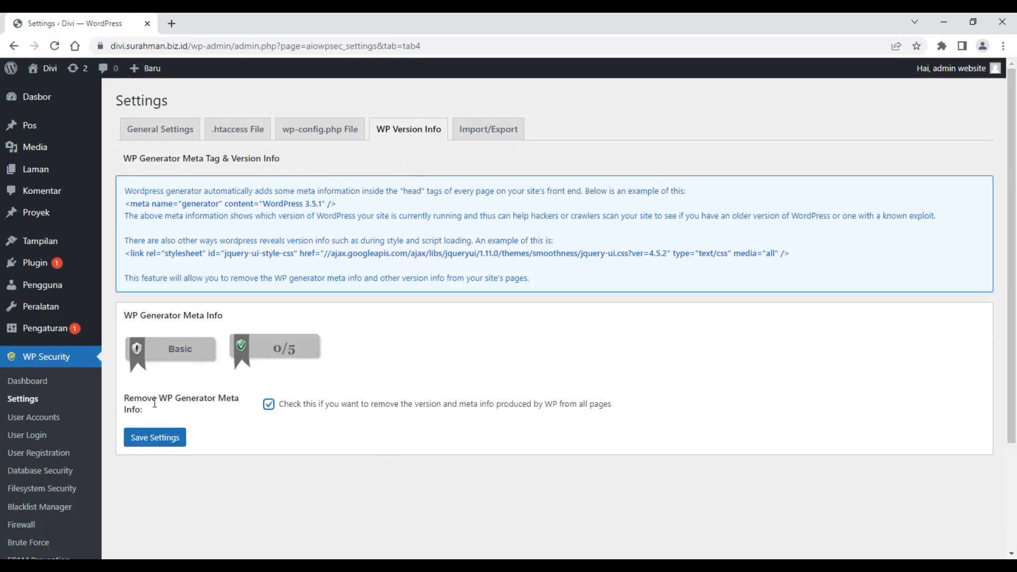
click(162, 441)
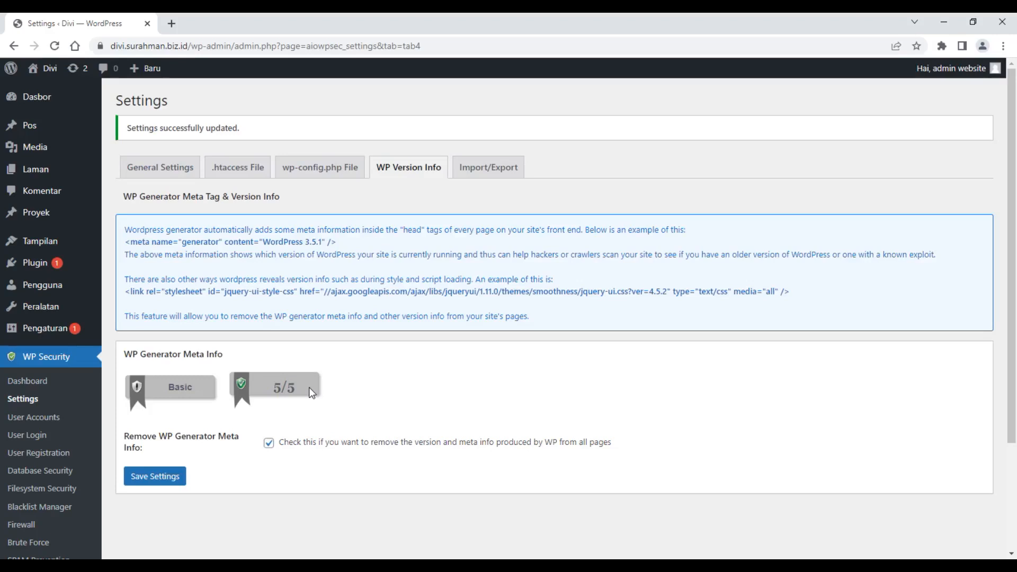
Step: Apply the recommended 0640 permissions to wp-config.php in Filesystem Security and check the file permissions scan results
scroll(556, 299, down, 3)
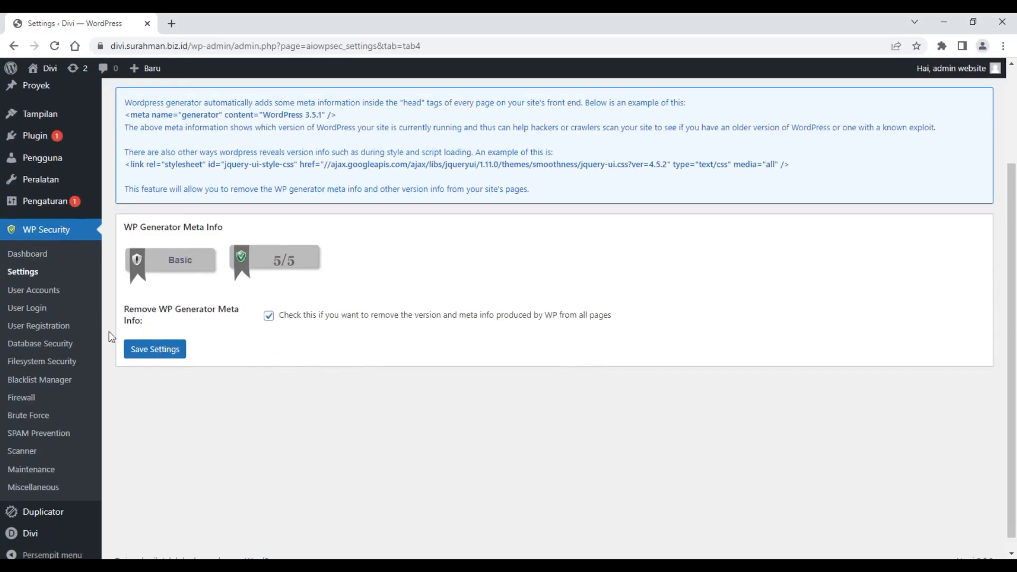
click(64, 365)
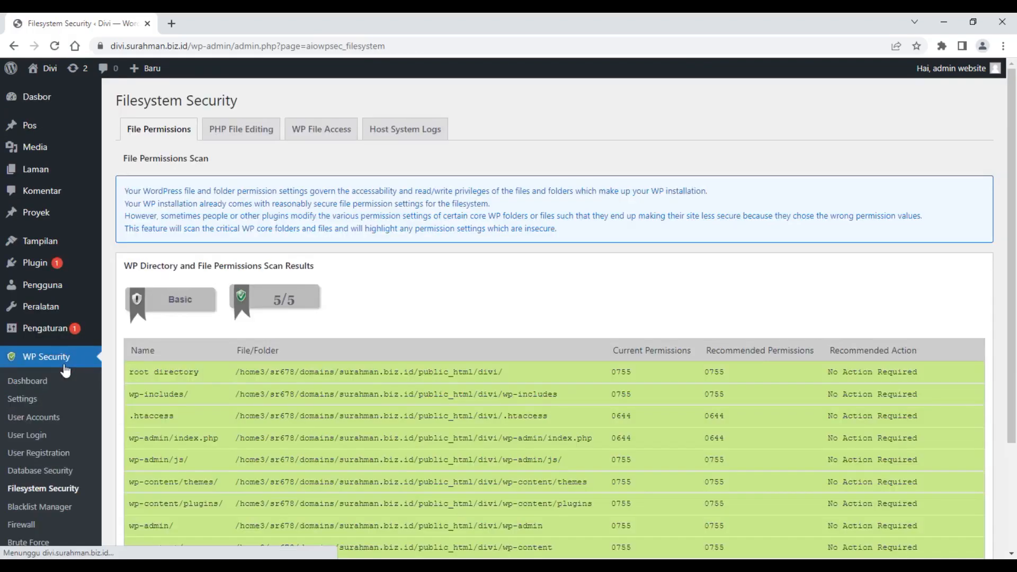
scroll(276, 329, down, 3)
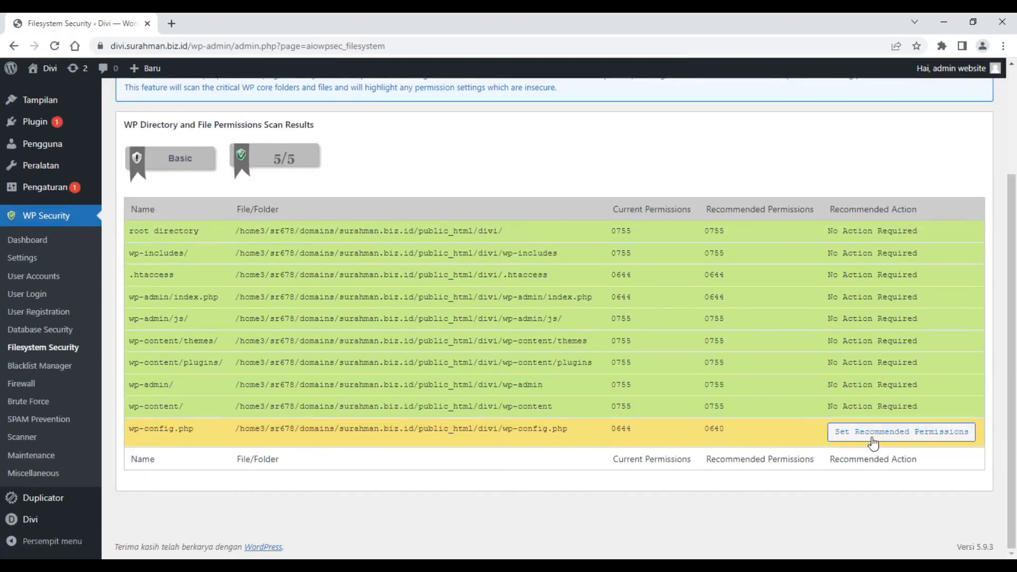
click(879, 433)
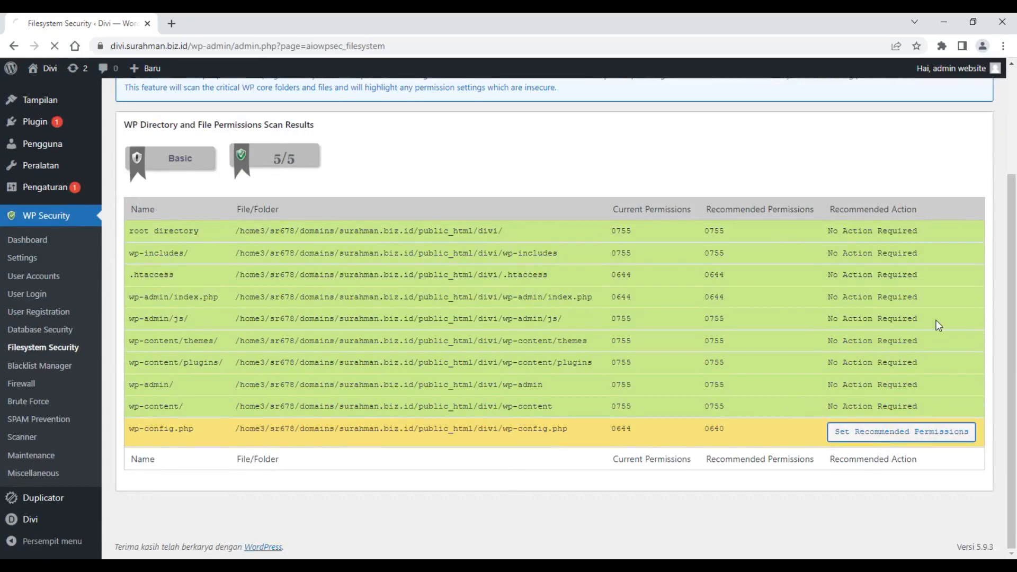
scroll(715, 196, down, 3)
scroll(714, 196, up, 3)
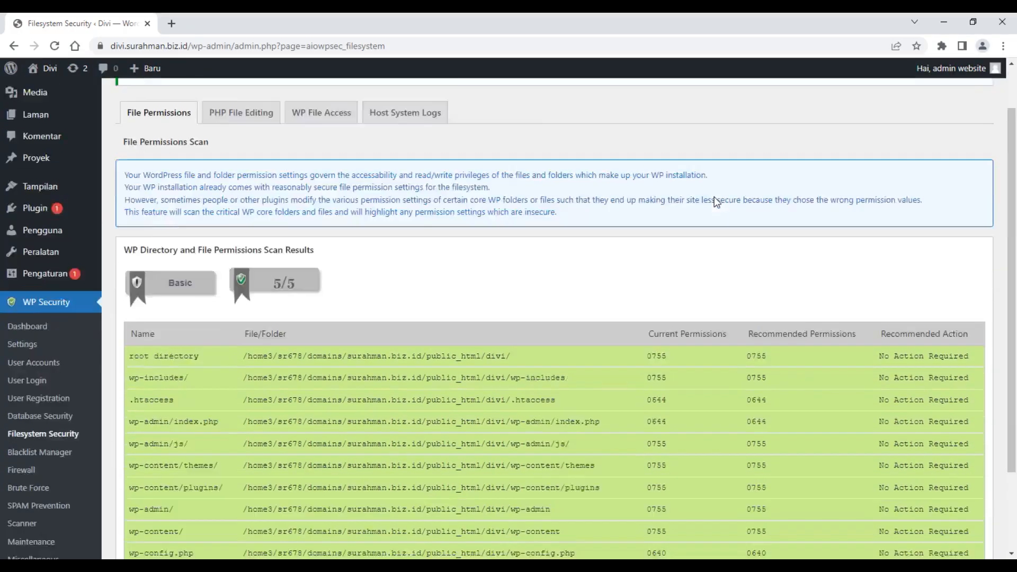
scroll(714, 196, down, 3)
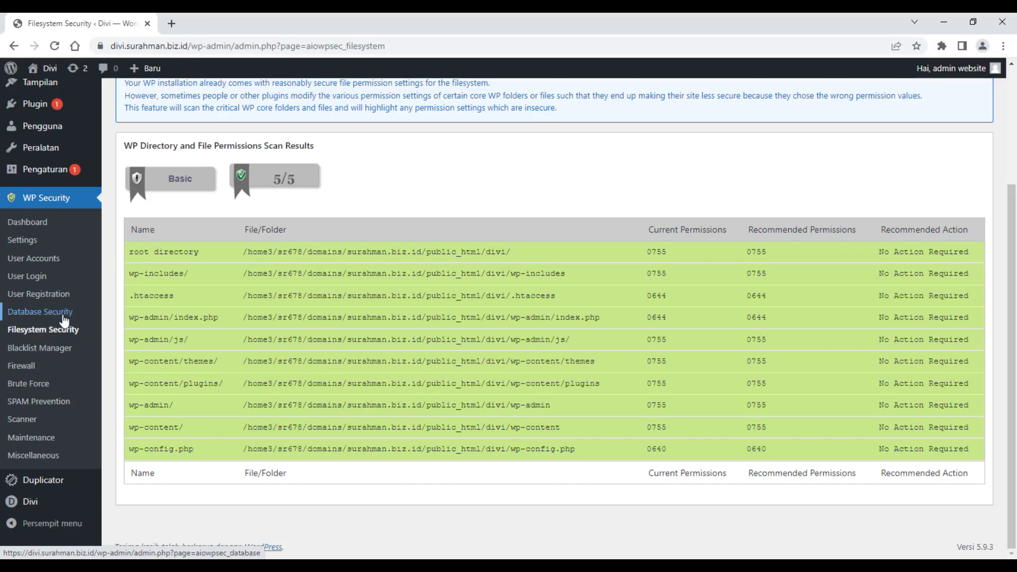
Step: Disable the ability to edit PHP files through the WP dashboard in Filesystem Security and save the setting
scroll(456, 187, up, 3)
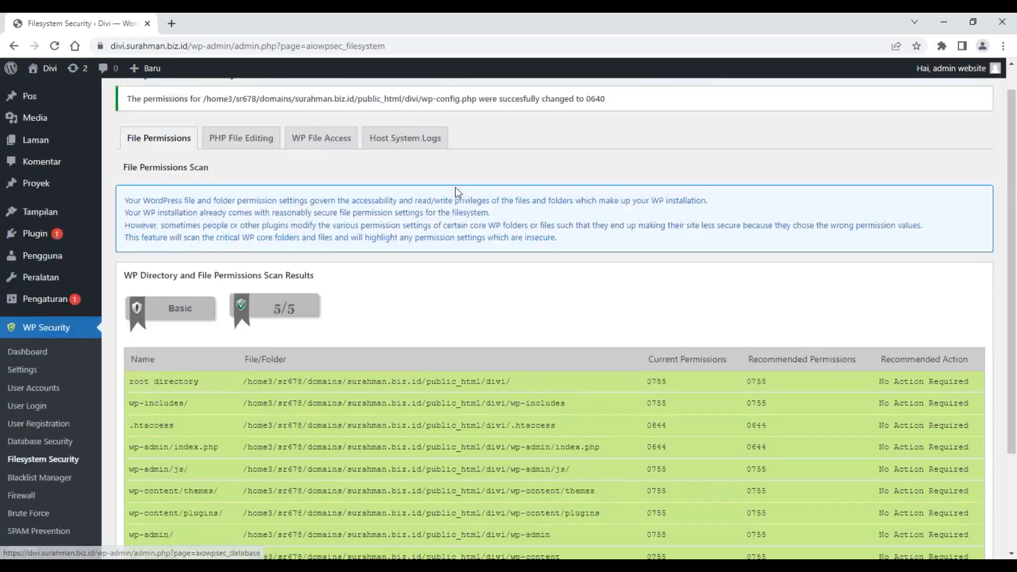
click(246, 172)
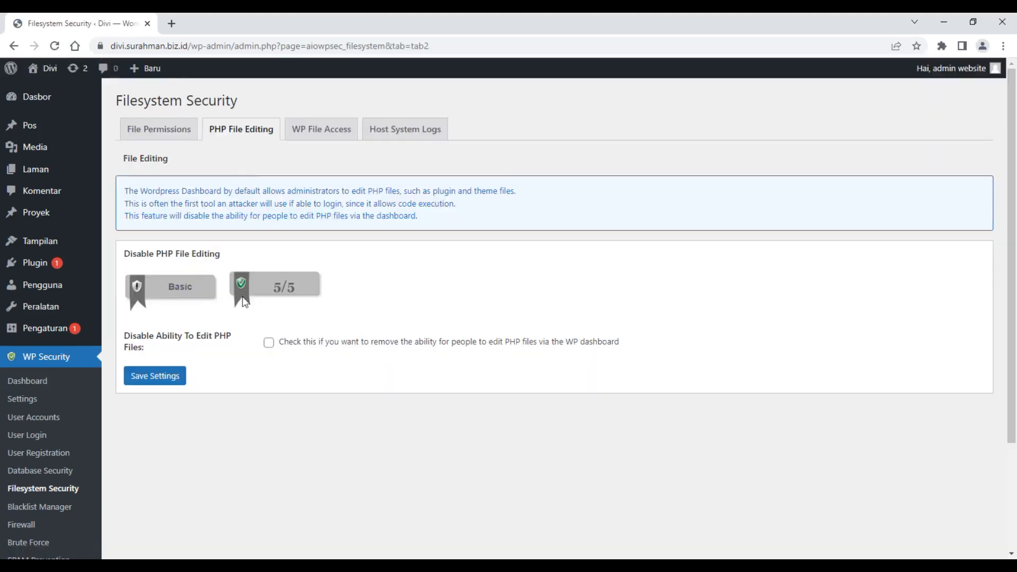
click(269, 343)
click(163, 379)
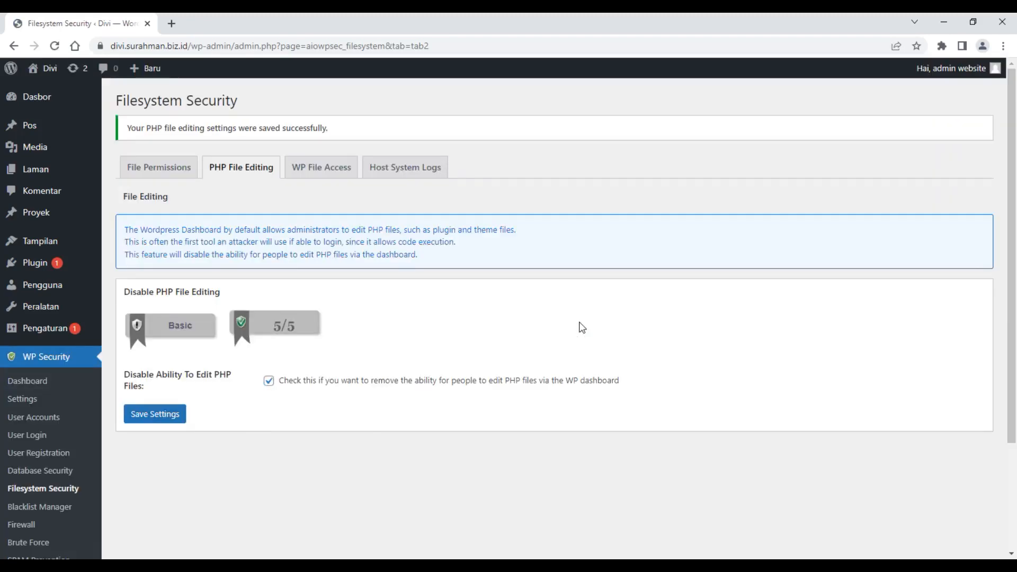
click(165, 415)
Step: Prevent access to the default WP install files (readme.html, license.txt, wp-config-sample.php), save, and view the Host System Logs options
click(324, 169)
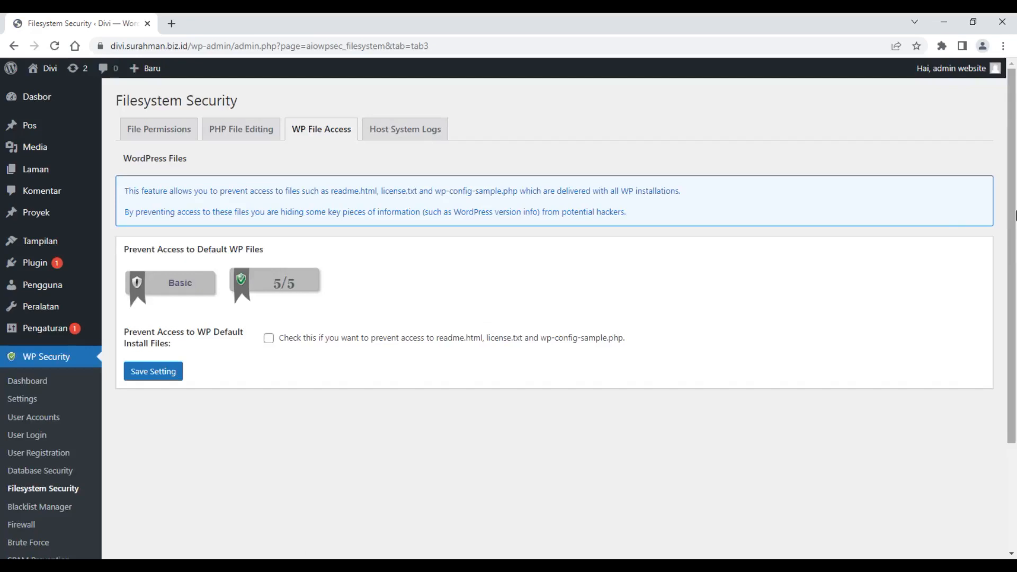
click(269, 338)
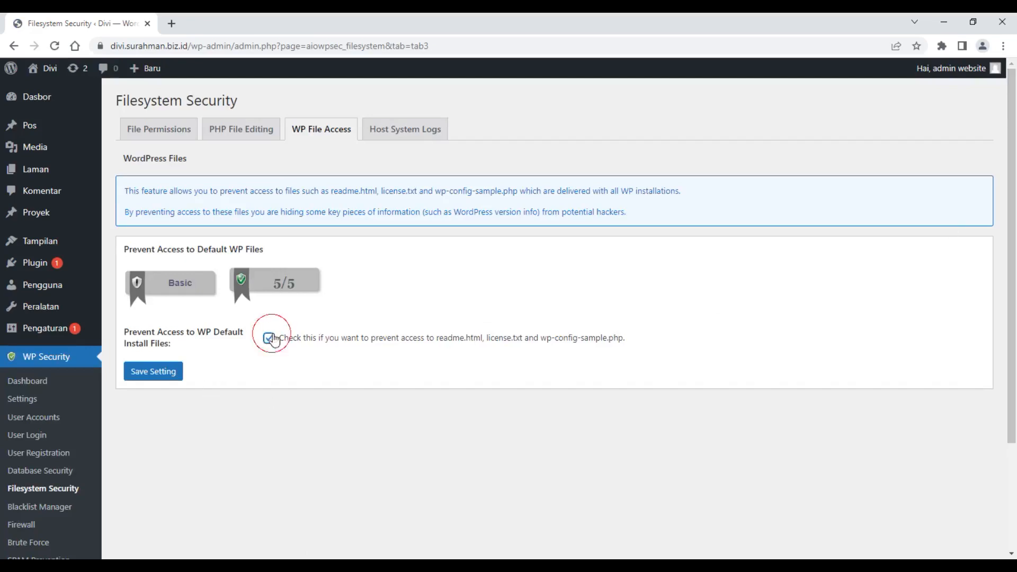
click(163, 374)
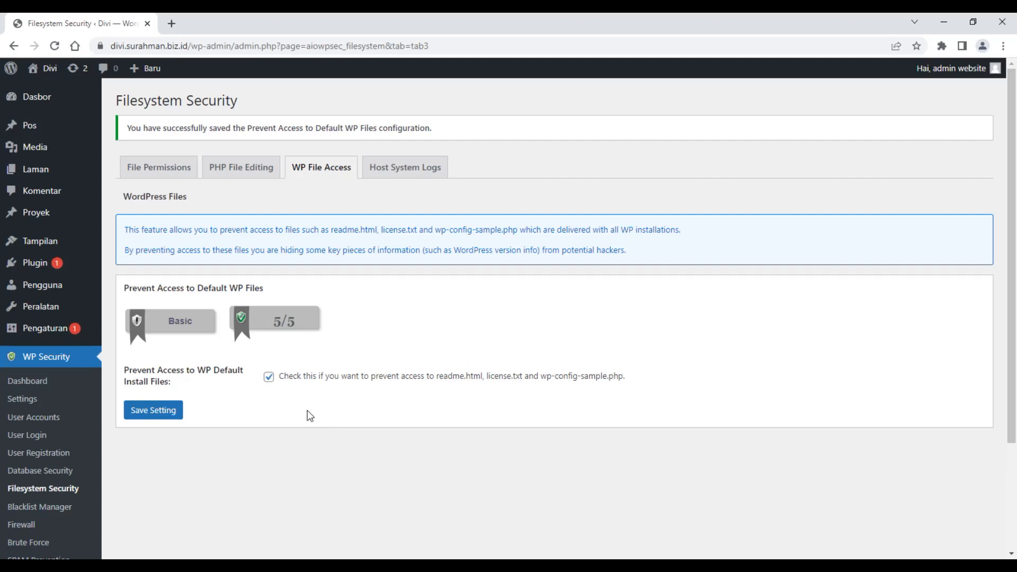
click(406, 167)
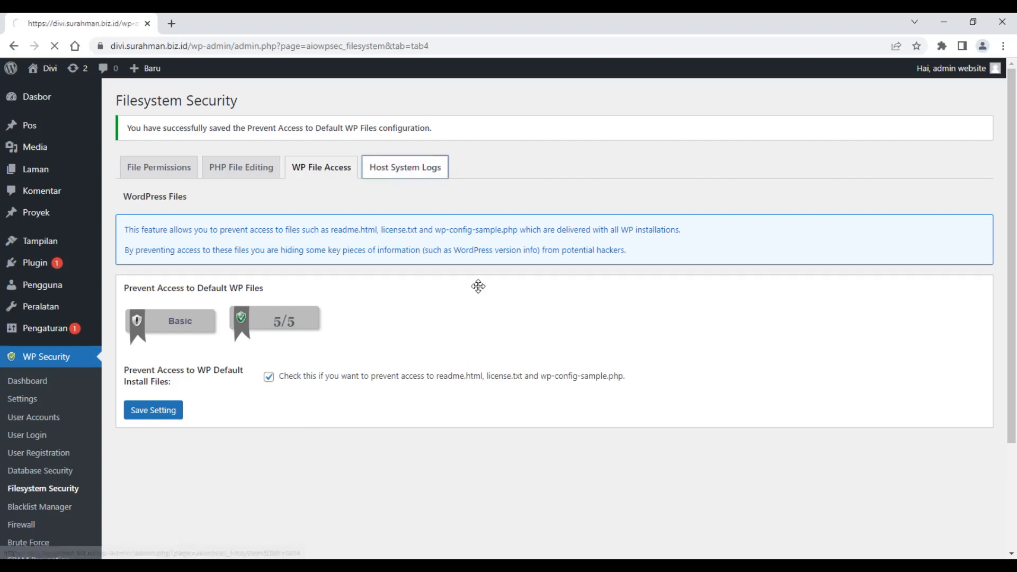
scroll(583, 397, down, 3)
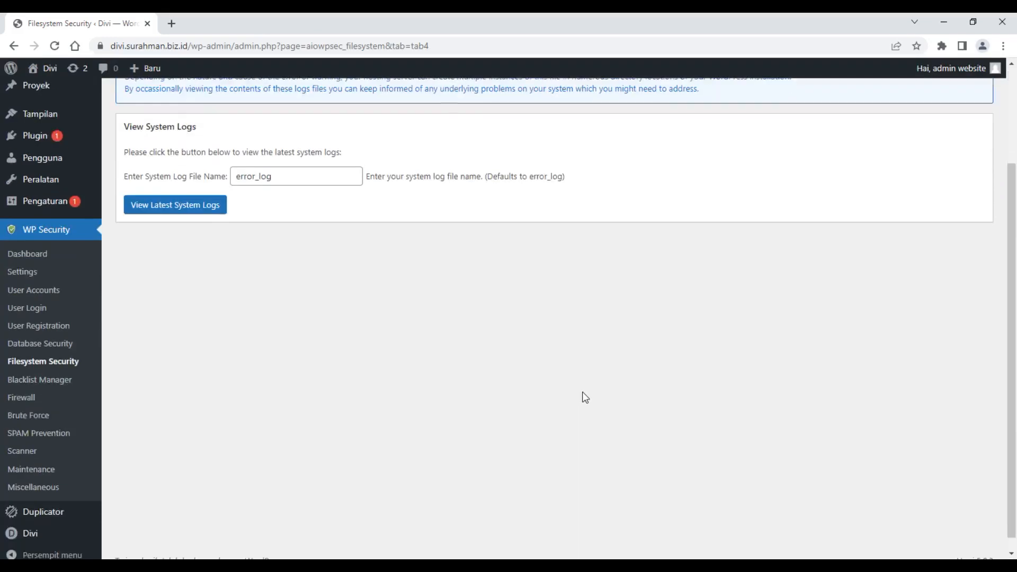
Step: Enable Basic Firewall Protection in the Firewall settings and set the maximum file upload size to 25 MB
click(27, 397)
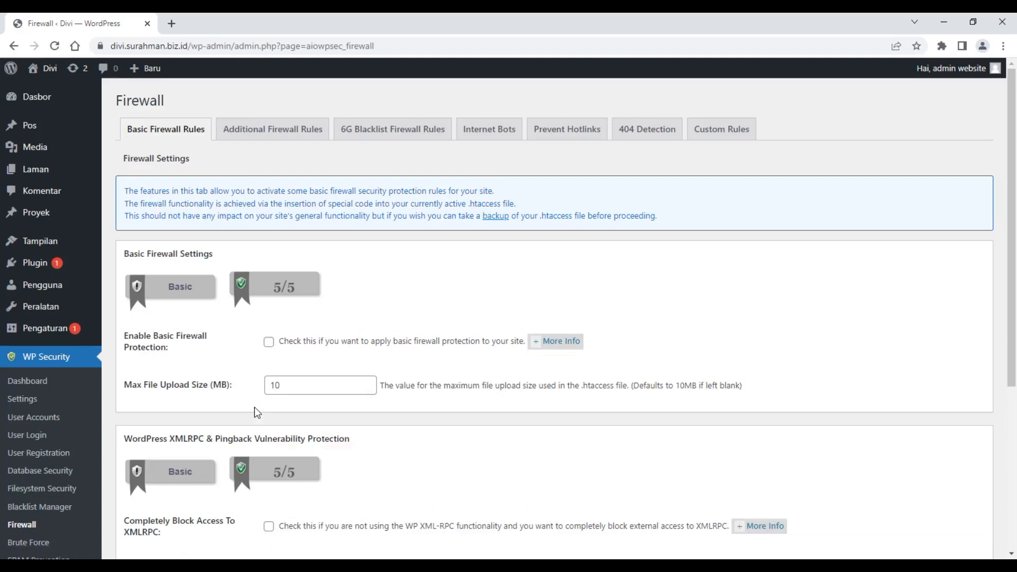
click(269, 343)
click(279, 385)
drag(280, 385, 267, 383)
text(25)
click(277, 369)
Step: Completely block XMLRPC access, disable XMLRPC pingbacks, block access to the debug.log file, and save the basic firewall settings
scroll(281, 375, down, 1)
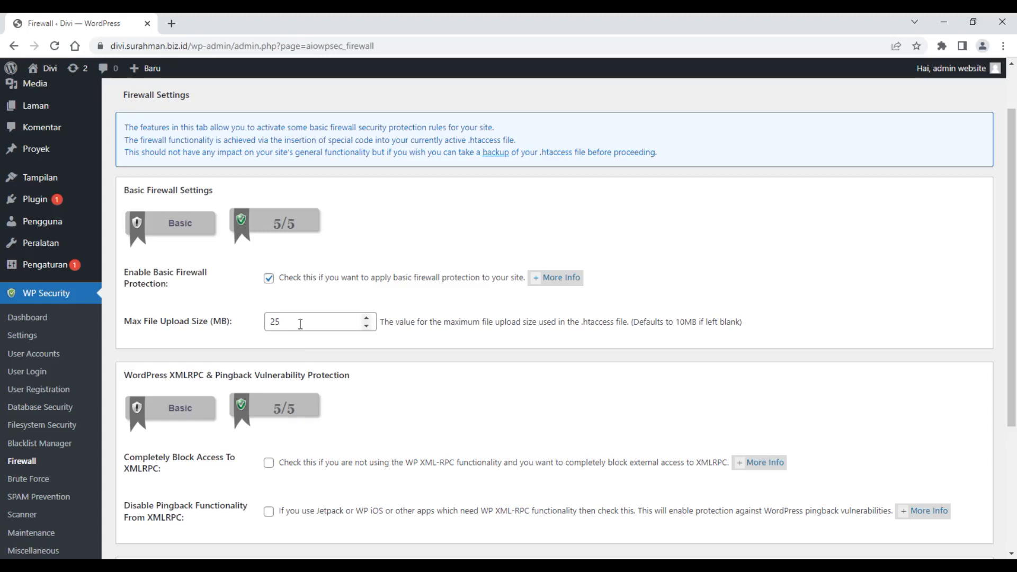
scroll(305, 351, down, 1)
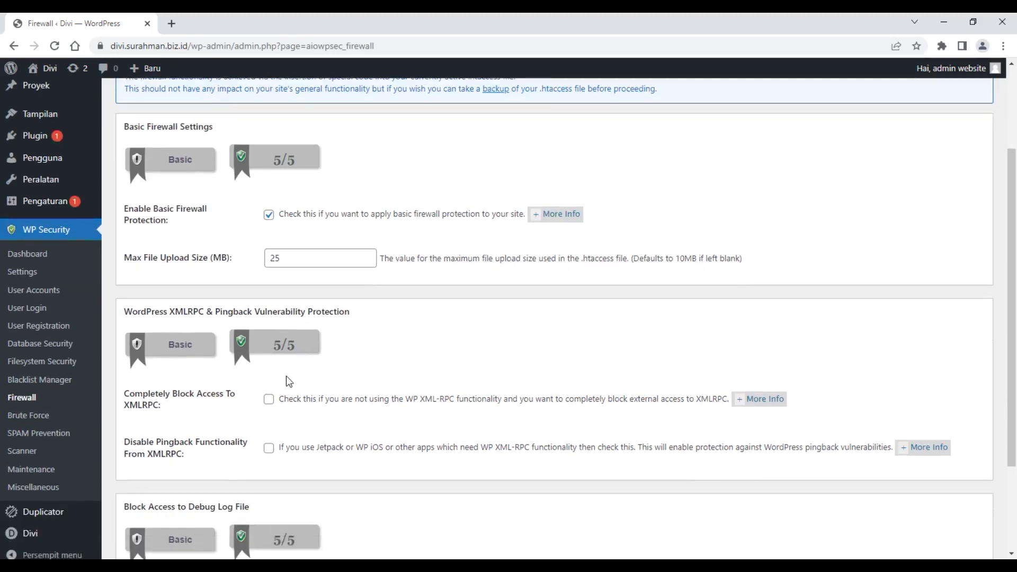
click(269, 399)
click(269, 449)
scroll(350, 389, down, 2)
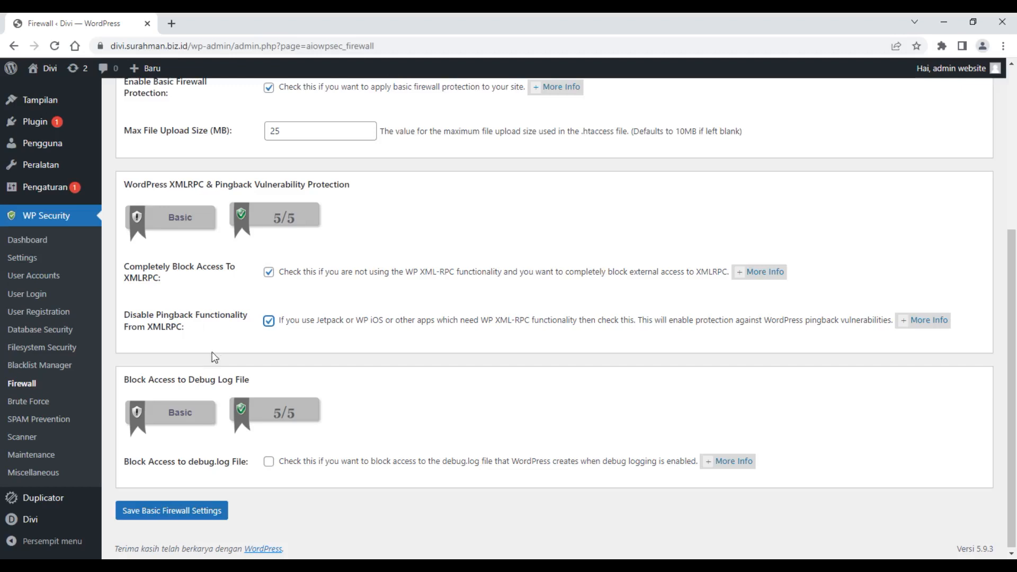
scroll(237, 337, down, 1)
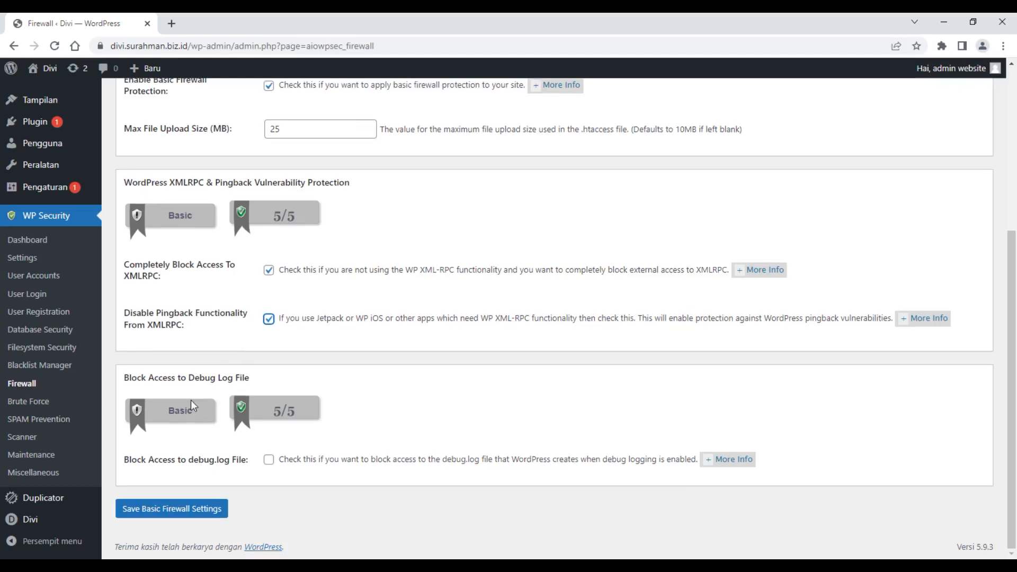
click(268, 459)
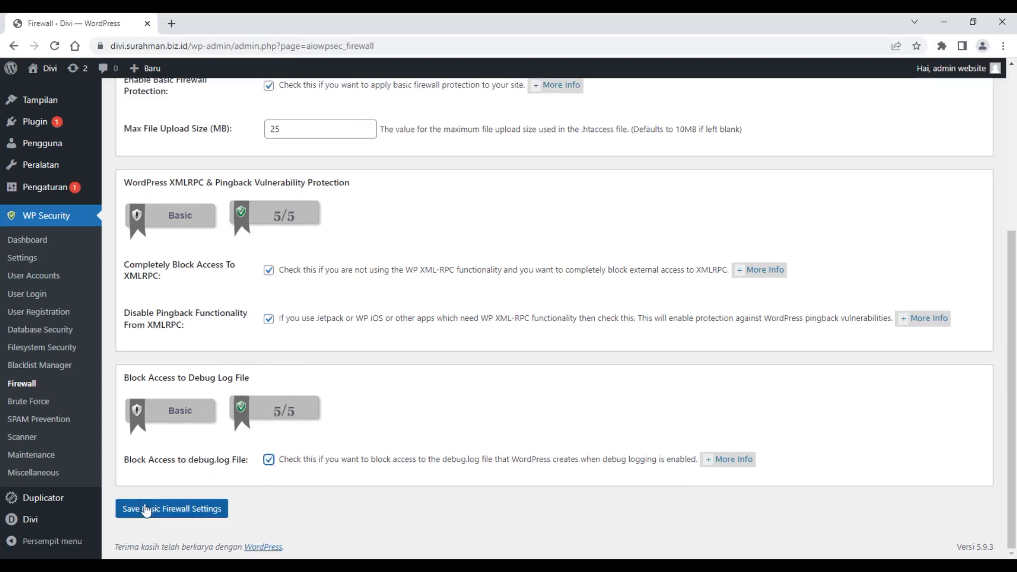
click(170, 511)
scroll(519, 317, down, 6)
scroll(519, 316, up, 6)
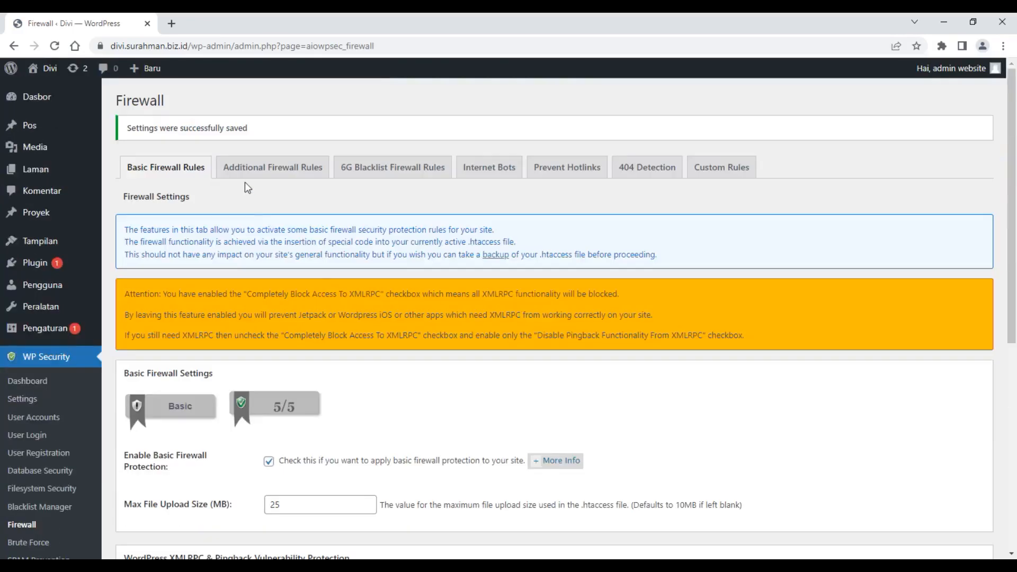
Step: Enable Disable Index Views, Disable Trace and Track, and Forbid Proxy Comment Posting in the Additional Firewall Rules
click(254, 168)
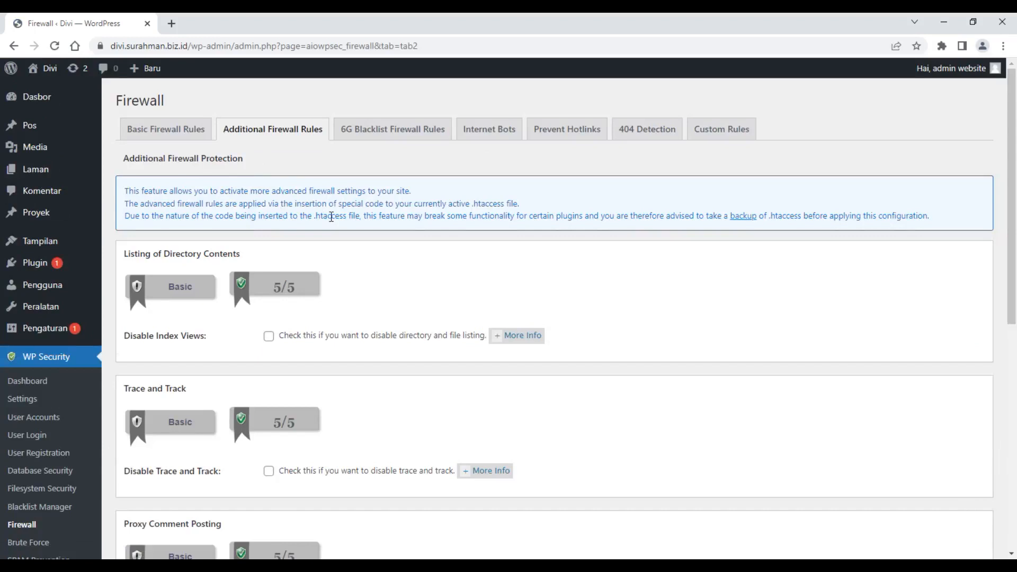
scroll(331, 218, down, 2)
click(268, 209)
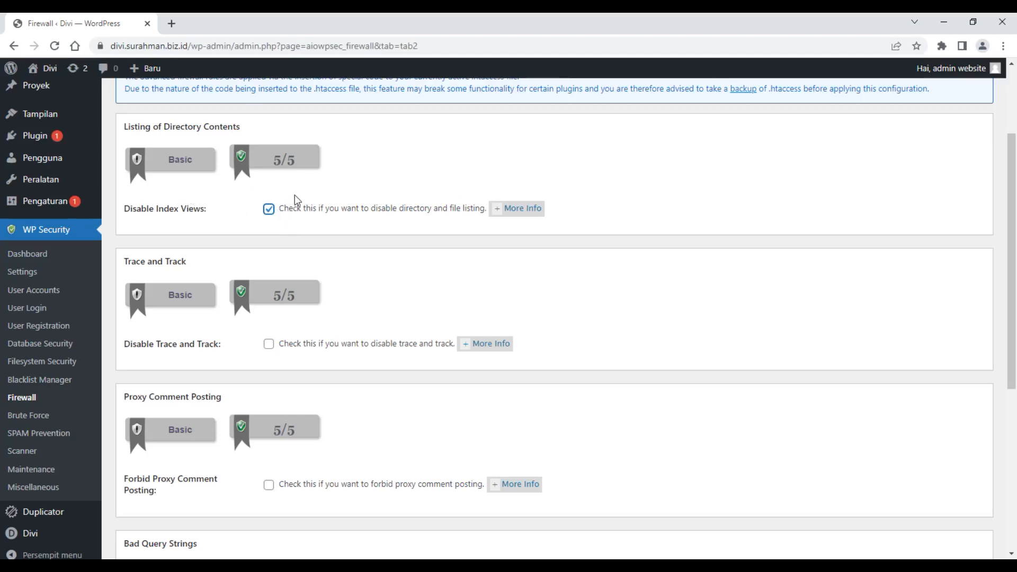
scroll(295, 195, down, 2)
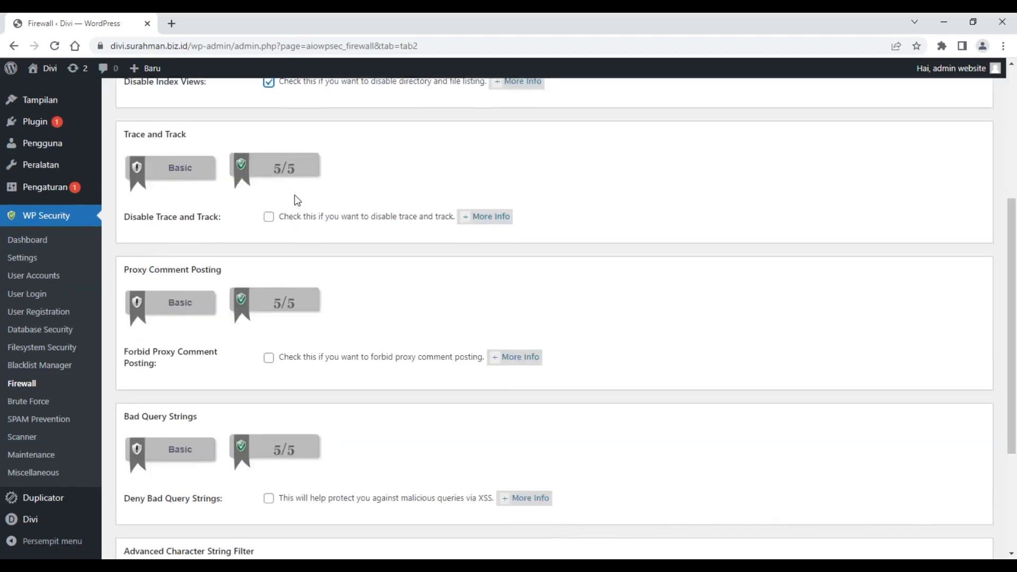
click(269, 217)
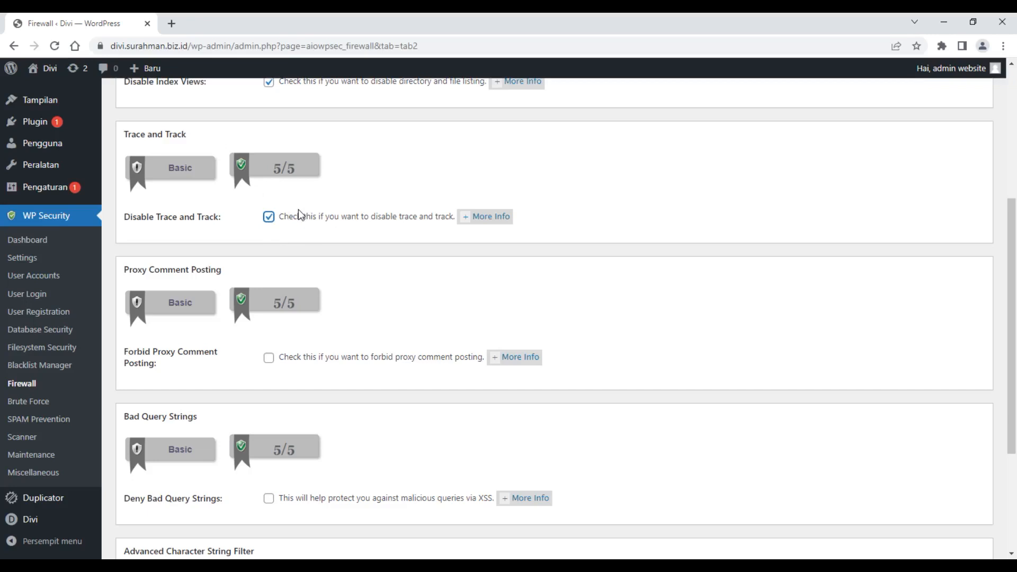
click(269, 359)
Step: Enable Deny Bad Query Strings and the Advanced Character String Filter, and save the additional firewall settings
scroll(390, 316, down, 2)
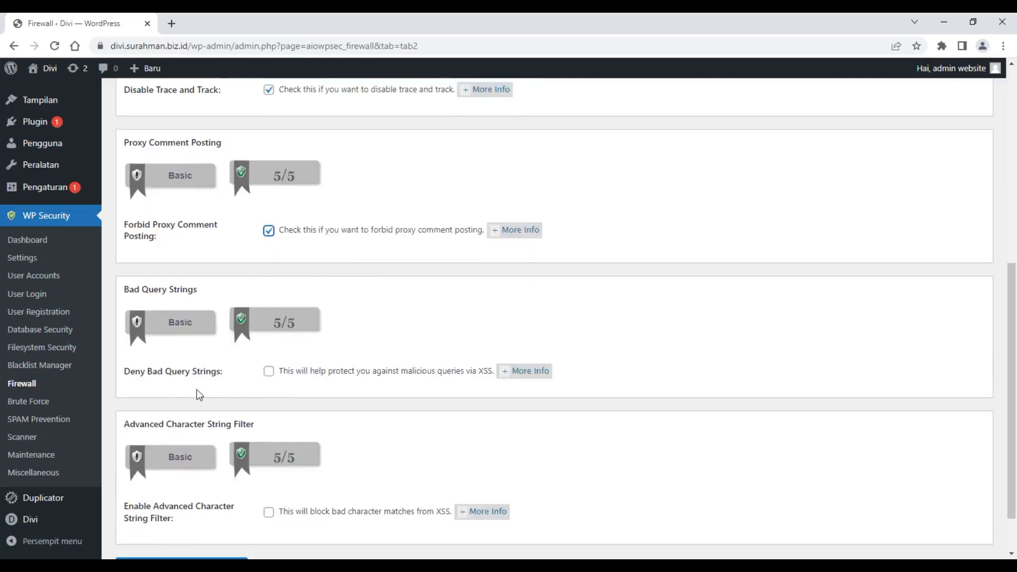
click(273, 374)
scroll(452, 372, down, 1)
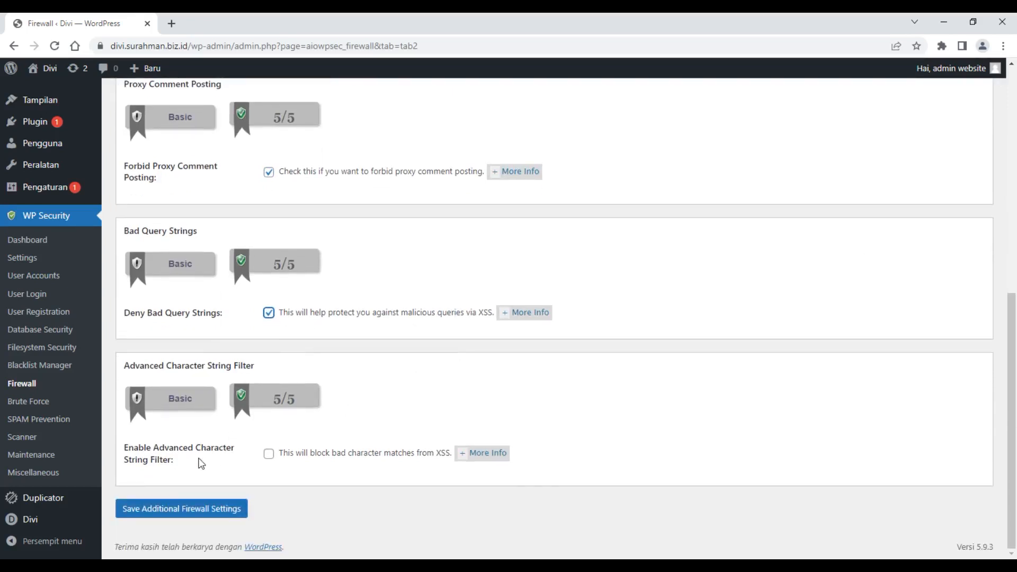
click(268, 454)
scroll(456, 421, up, 8)
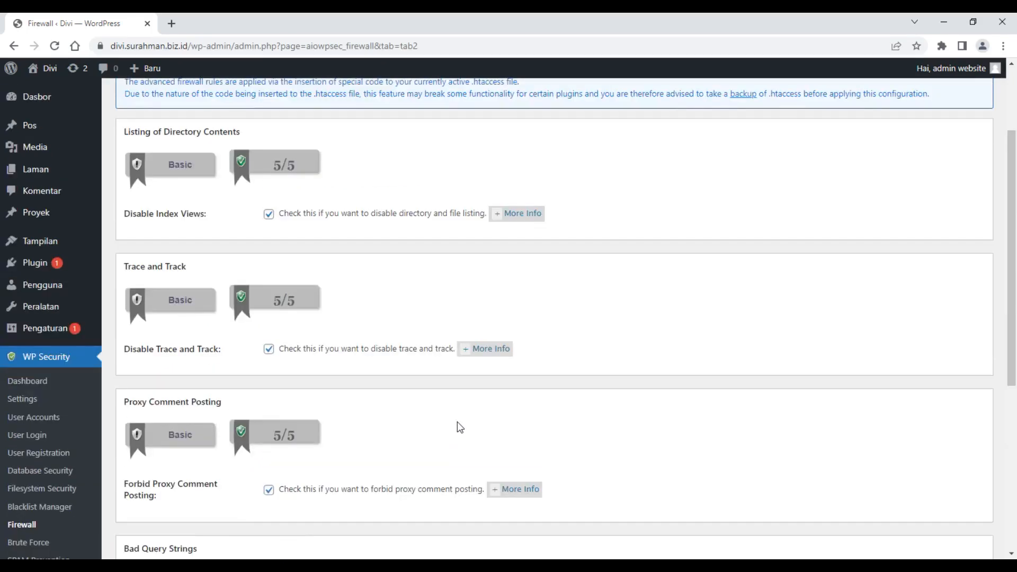
scroll(457, 421, down, 8)
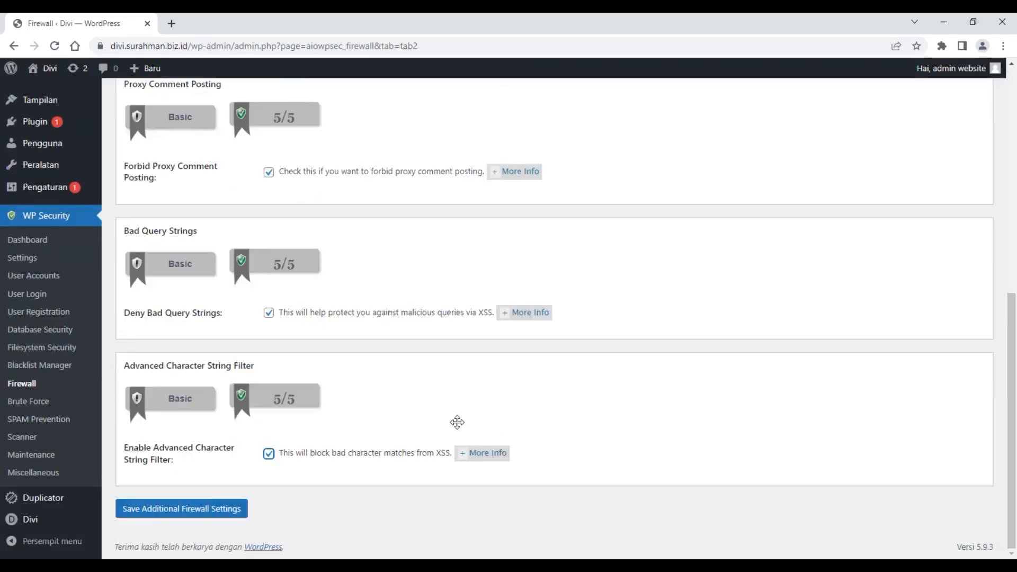
click(137, 514)
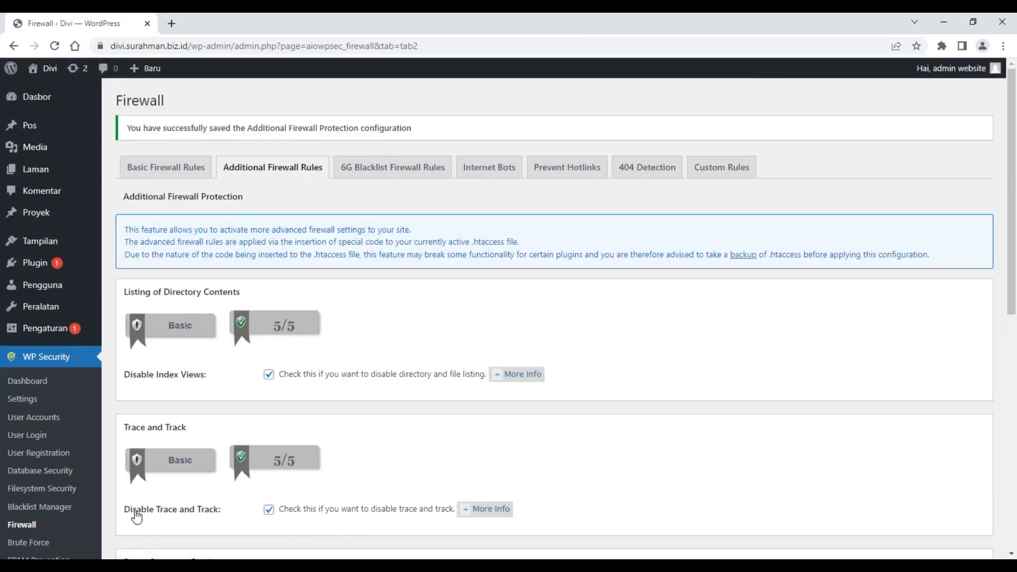
Step: Enable 6G Firewall Protection in the 6G Blacklist Firewall Rules and save the 5G/6G firewall settings
click(398, 168)
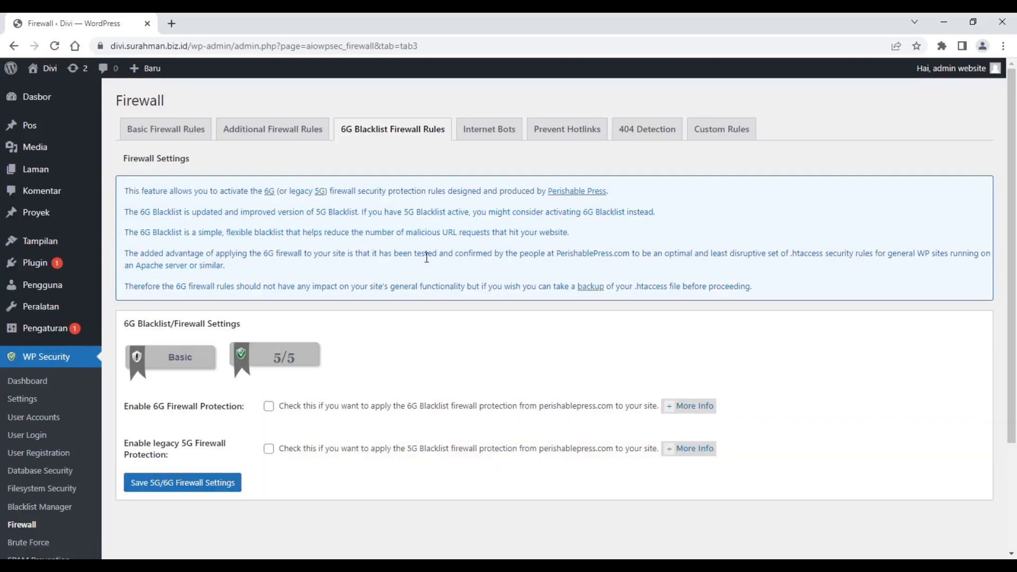
scroll(426, 257, down, 2)
click(269, 279)
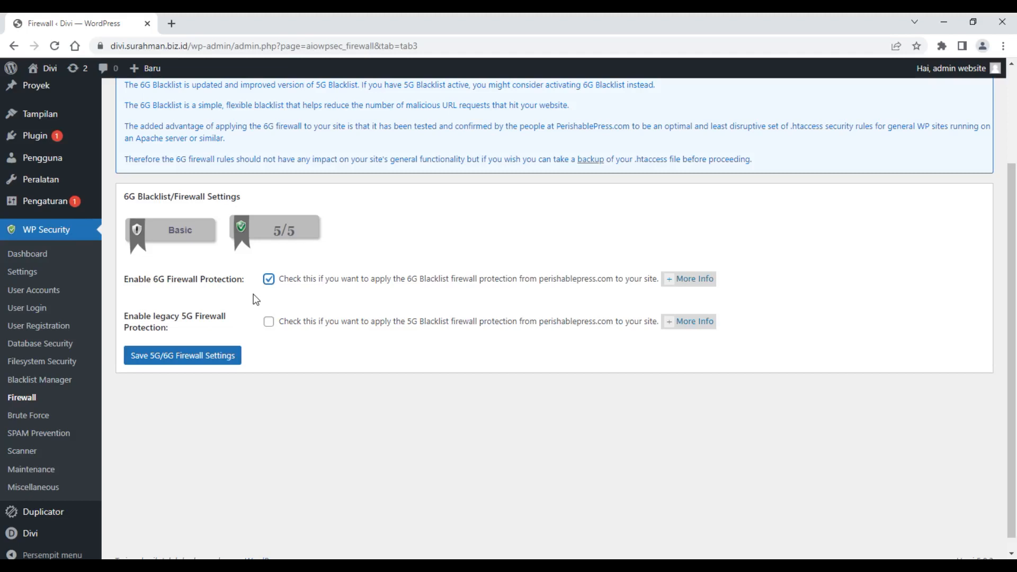
click(214, 359)
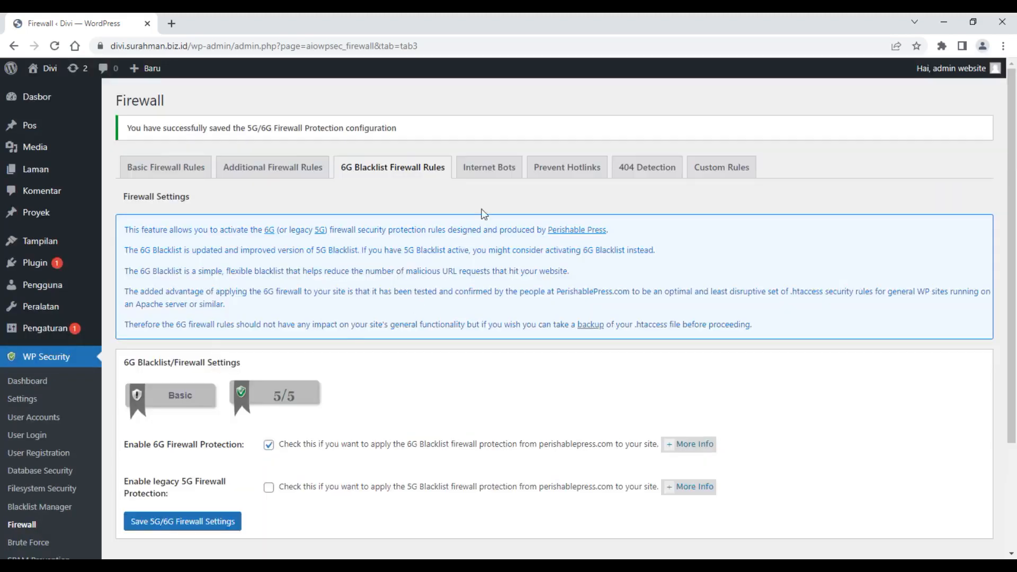
Step: Enable Block Fake Googlebots in the firewall's Internet Bots settings and save the change
click(489, 169)
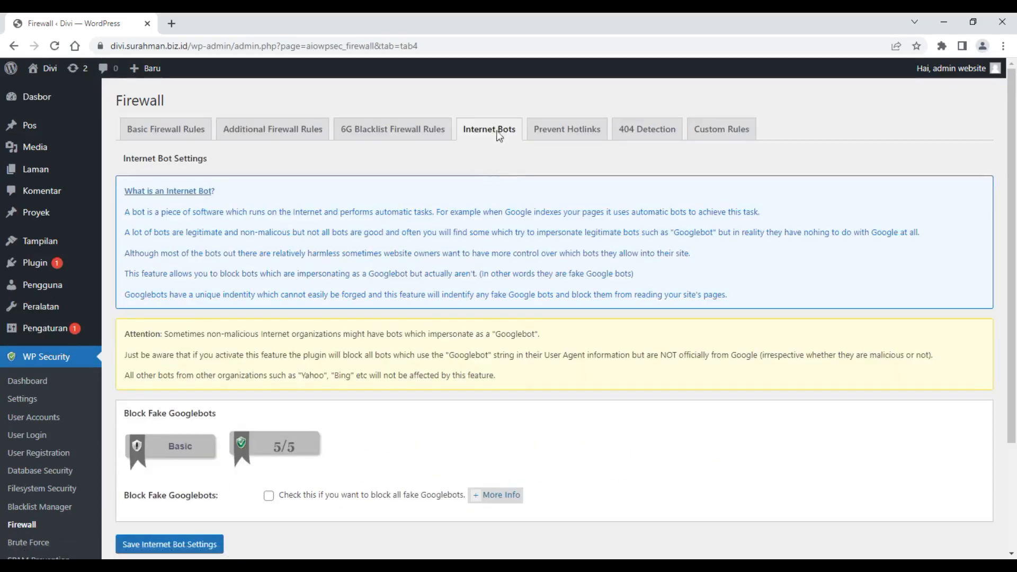
scroll(455, 291, down, 1)
scroll(455, 292, down, 4)
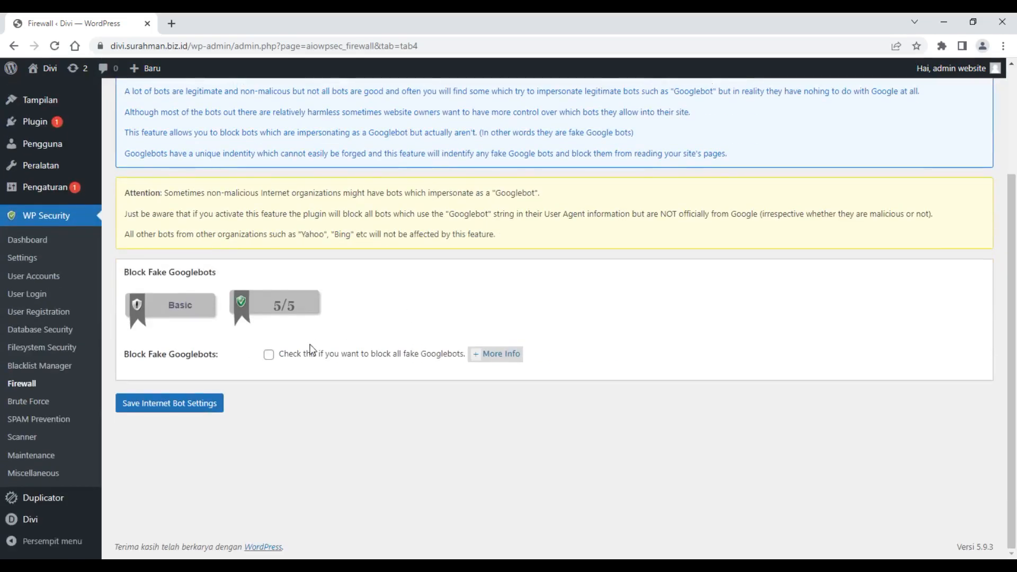
click(269, 354)
click(181, 413)
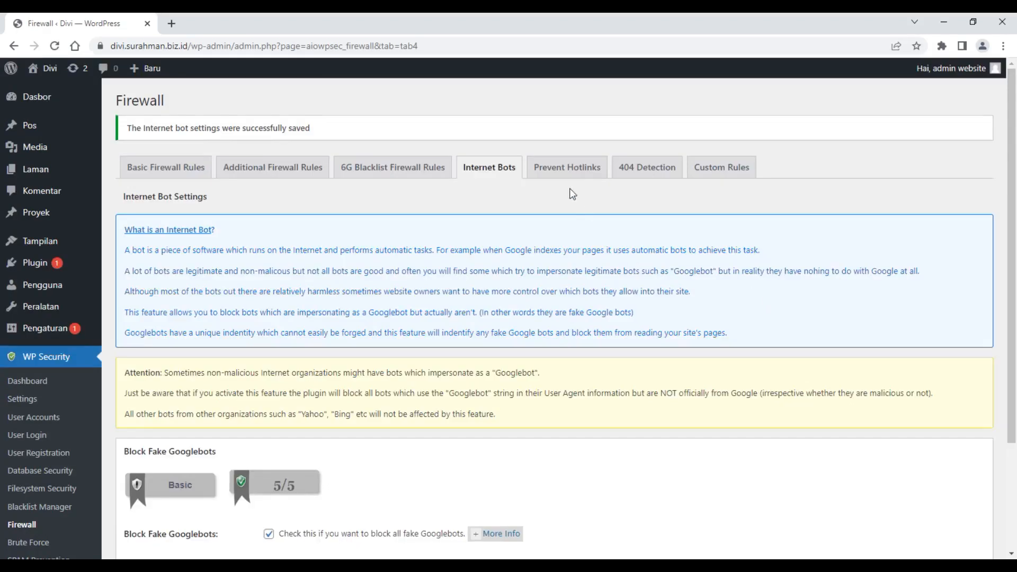
Step: Enable Prevent Image Hotlinking in the firewall's hotlink settings and save the change
click(572, 173)
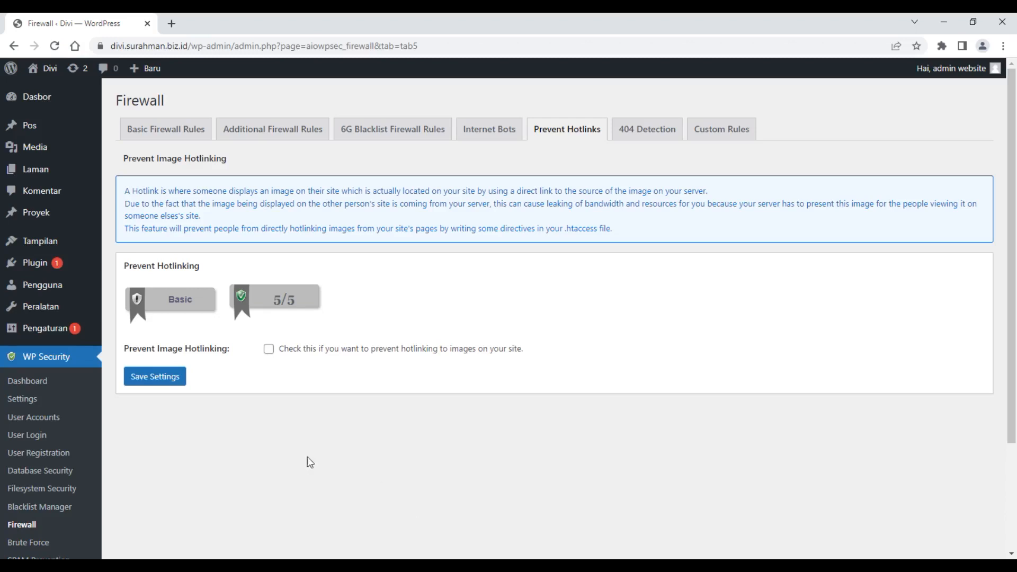
click(270, 351)
click(175, 378)
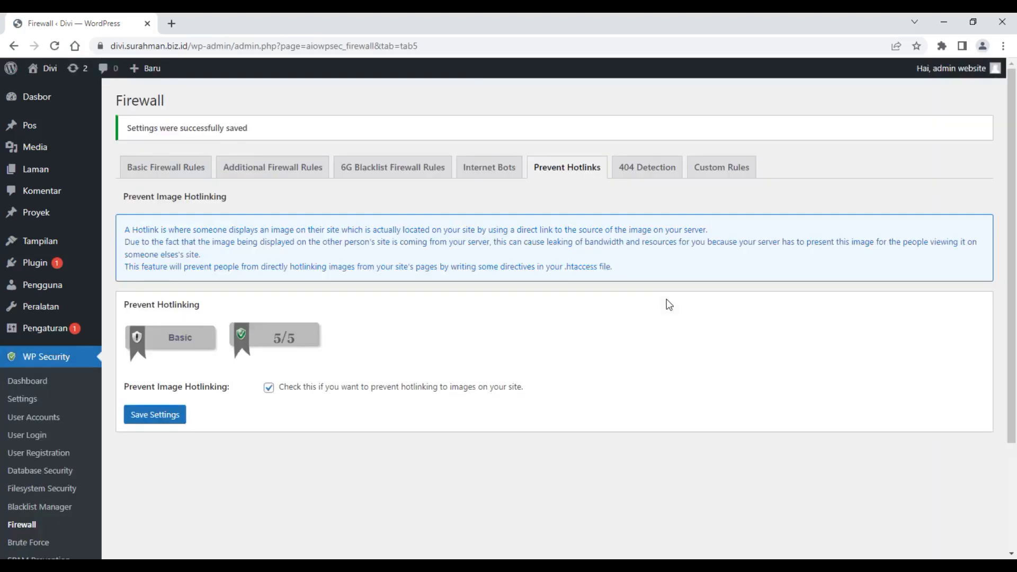
Step: Review the firewall's 404 Detection options, including the lockout settings and the 404 Event Logs
click(657, 169)
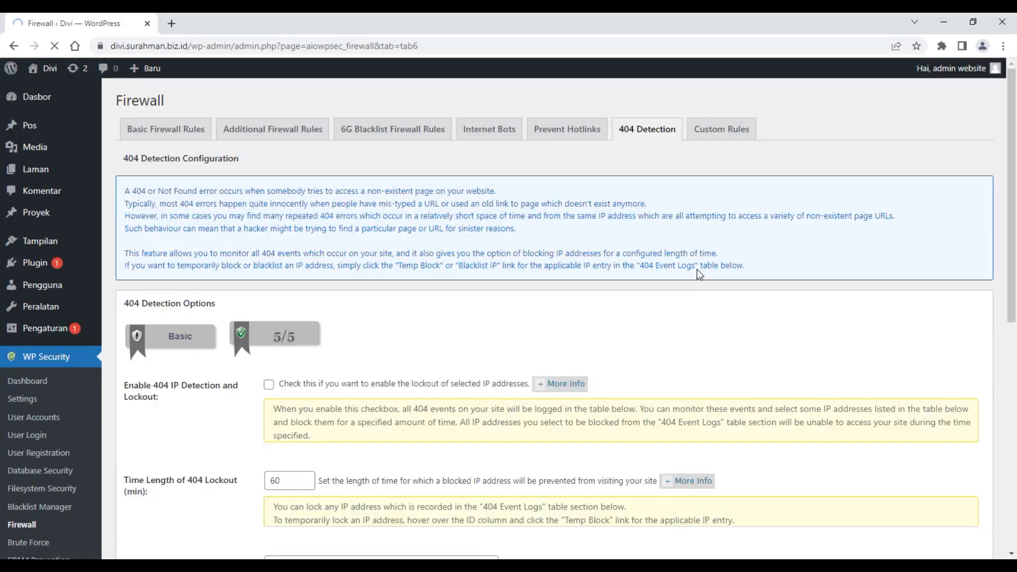
scroll(698, 271, down, 3)
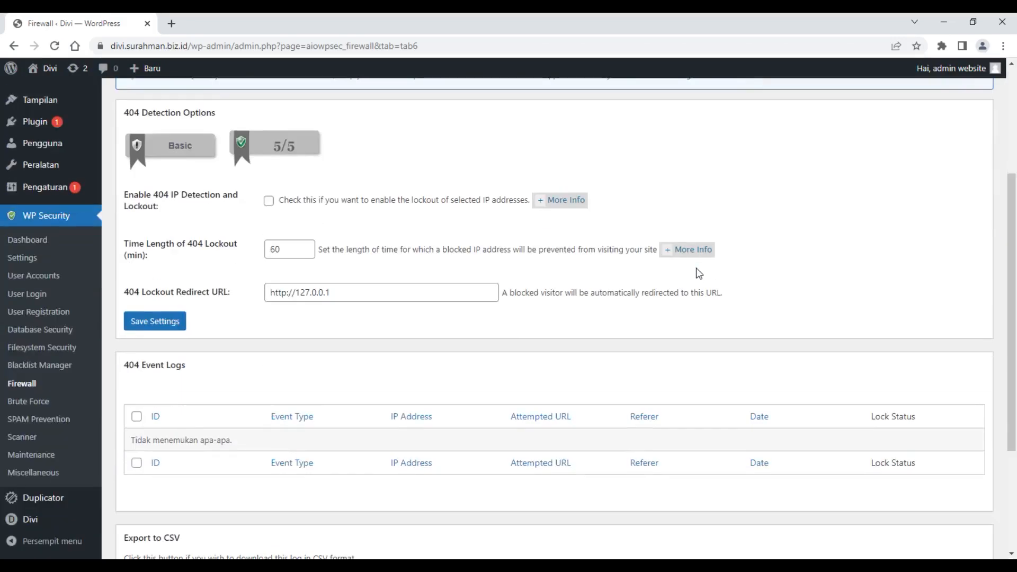
scroll(698, 268, up, 3)
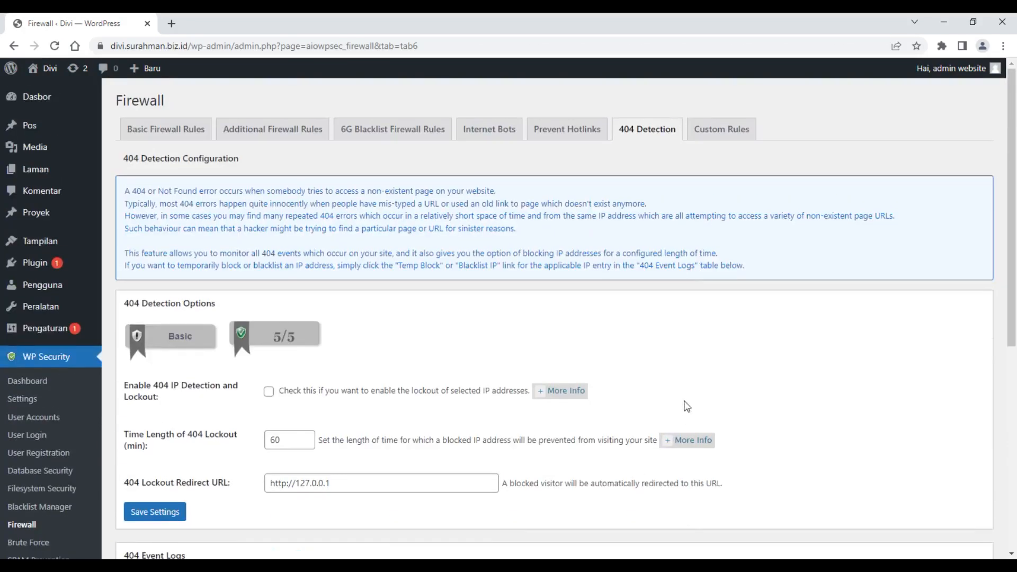
Step: Review the firewall's Custom Rules settings, including the warning and the custom .htaccess rules options
click(729, 135)
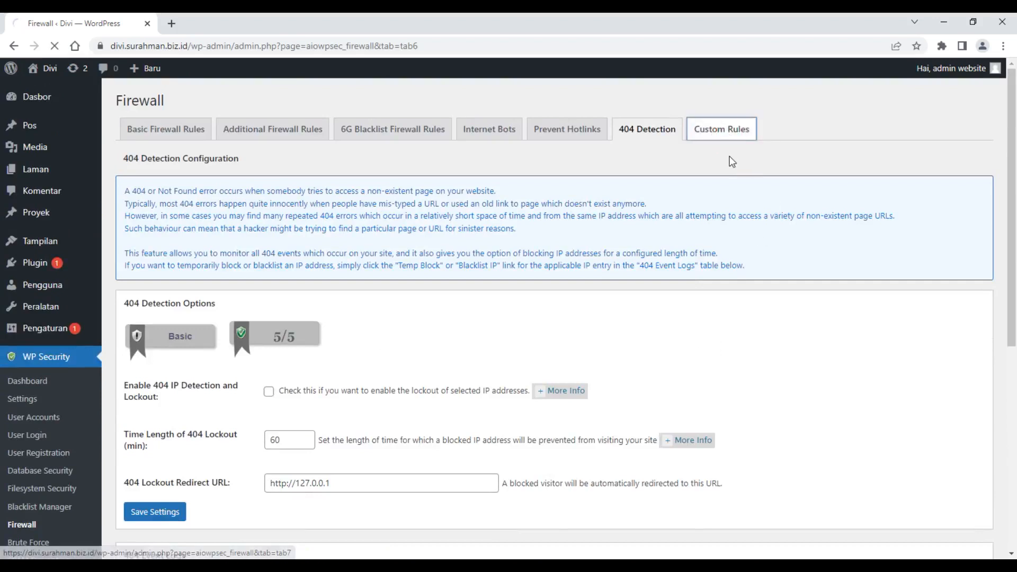
scroll(633, 424, down, 4)
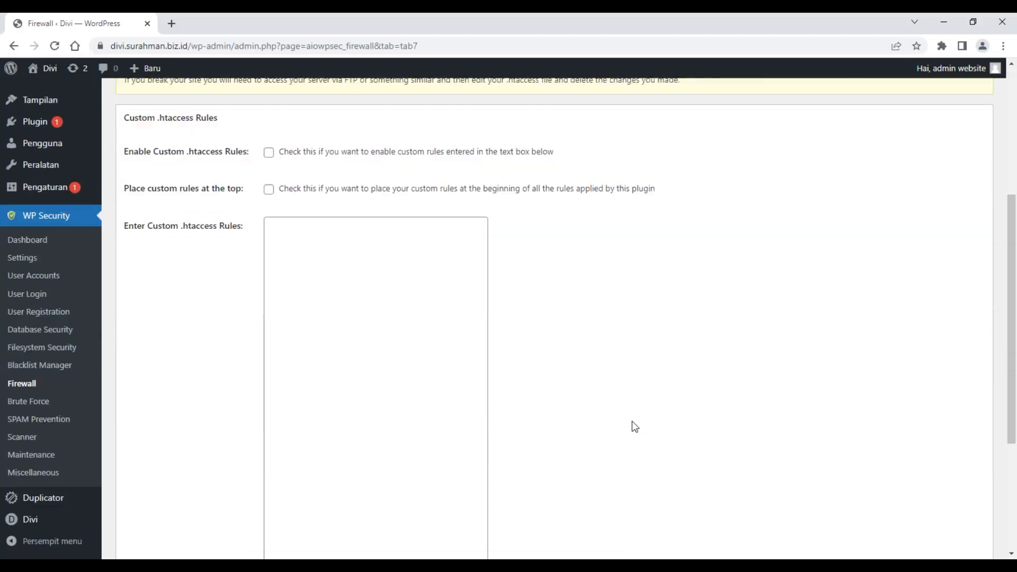
scroll(632, 422, down, 2)
scroll(632, 423, up, 3)
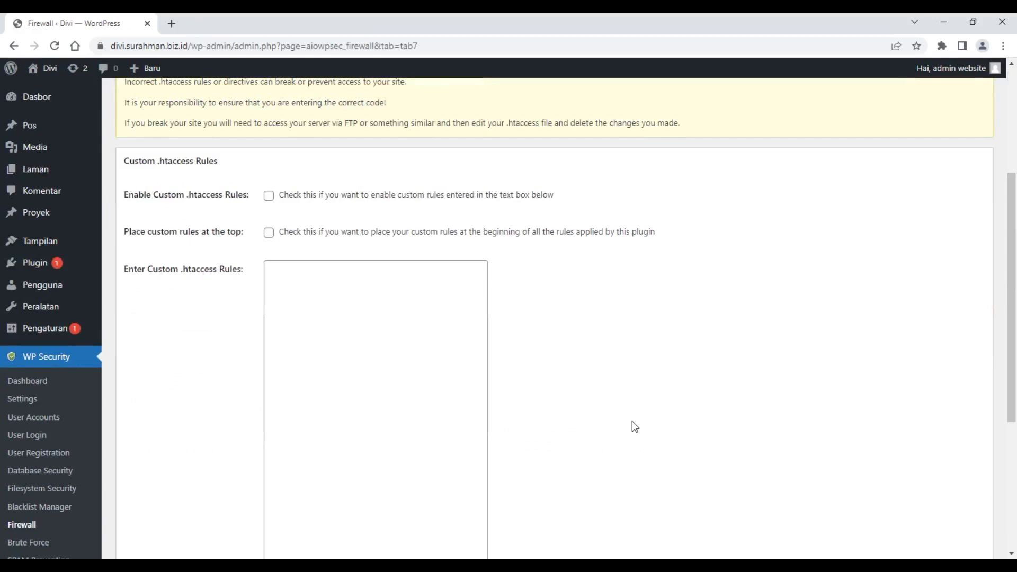
scroll(634, 427, up, 1)
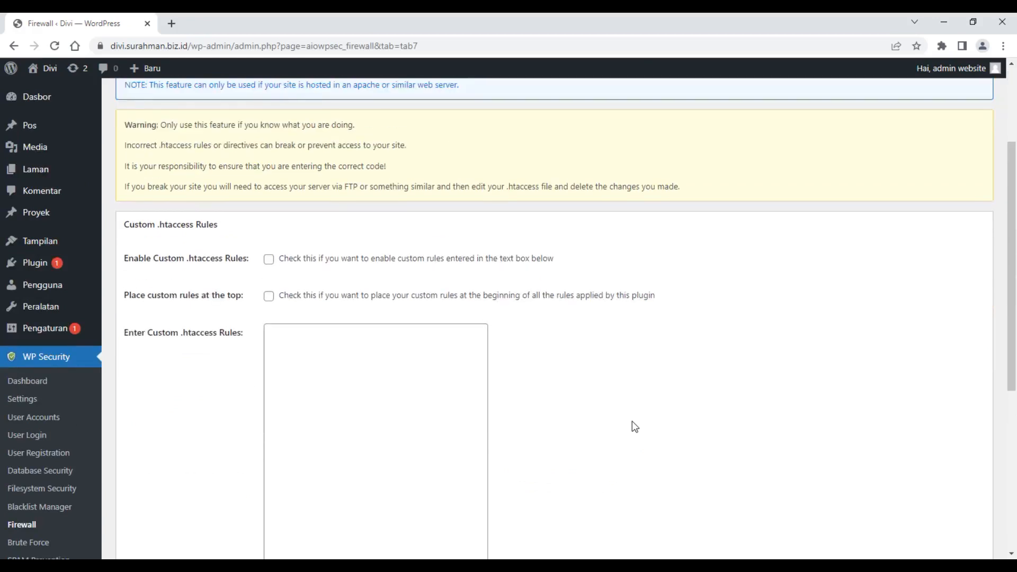
scroll(597, 367, down, 4)
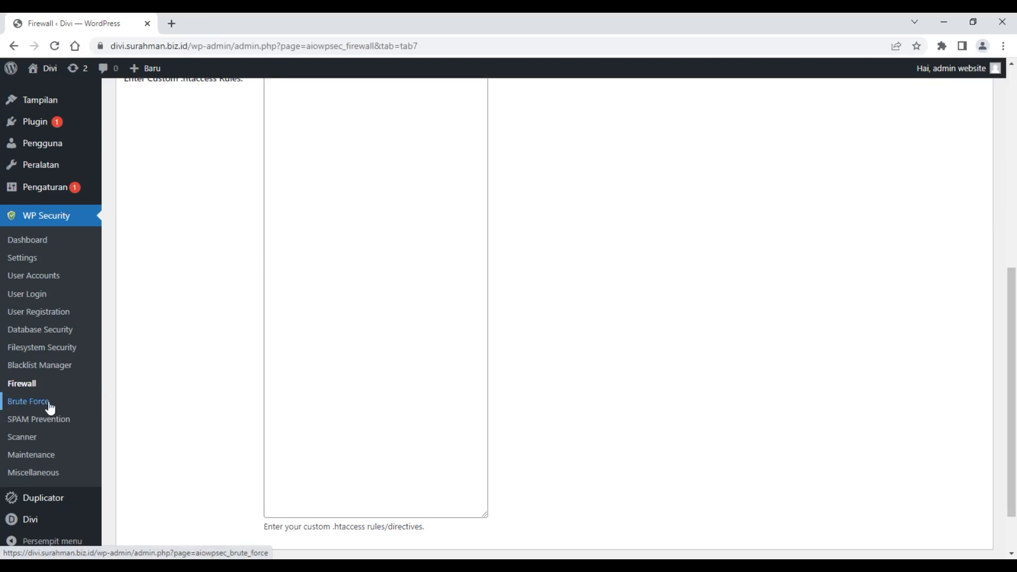
Step: Look over the SPAM Prevention comment options and the Maintenance front-end lockout settings
click(44, 420)
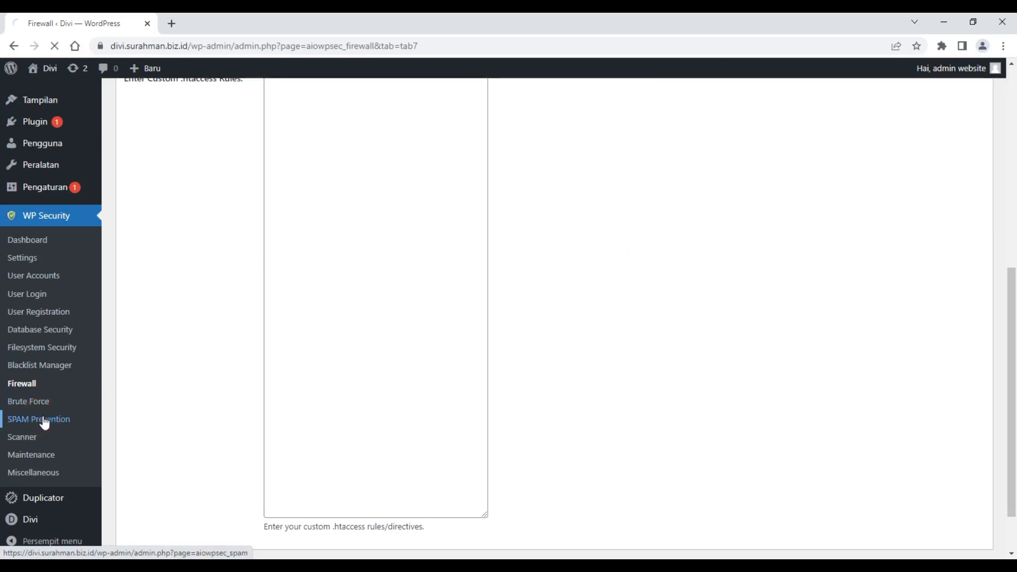
scroll(324, 262, down, 3)
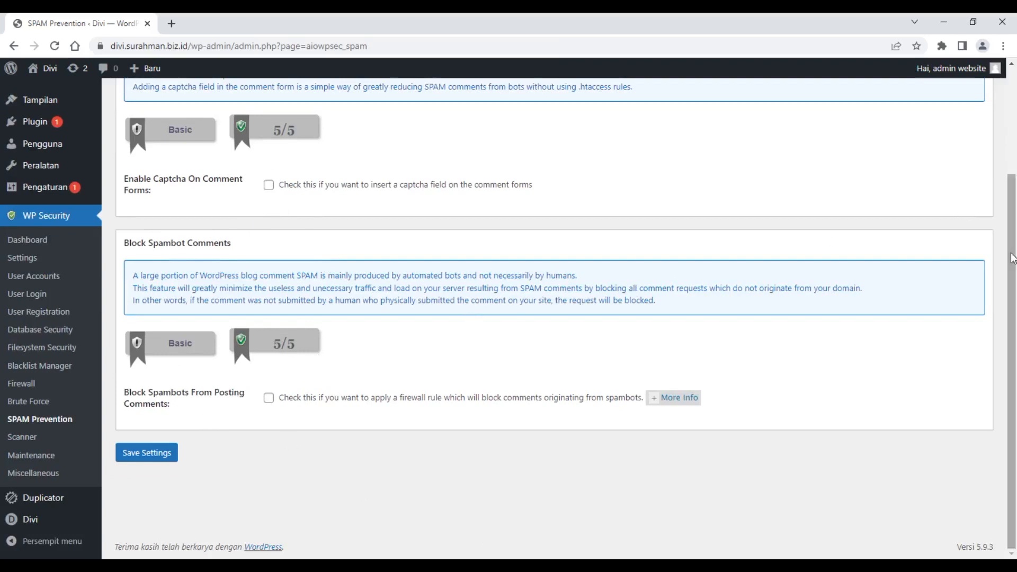
click(56, 459)
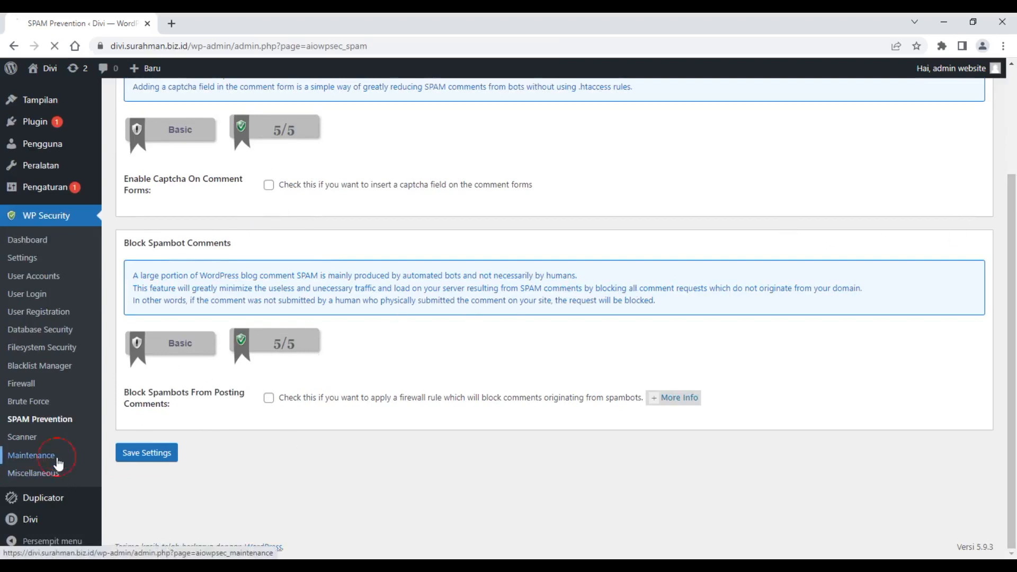
scroll(141, 386, down, 4)
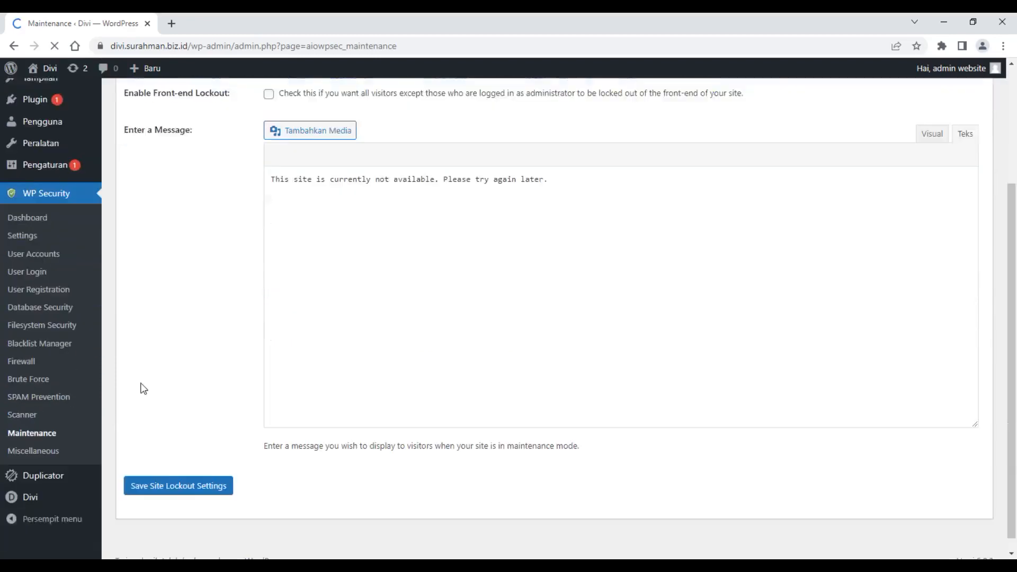
Step: Enable Copy Protection in the Miscellaneous settings and save the change
click(38, 481)
scroll(42, 479, down, 3)
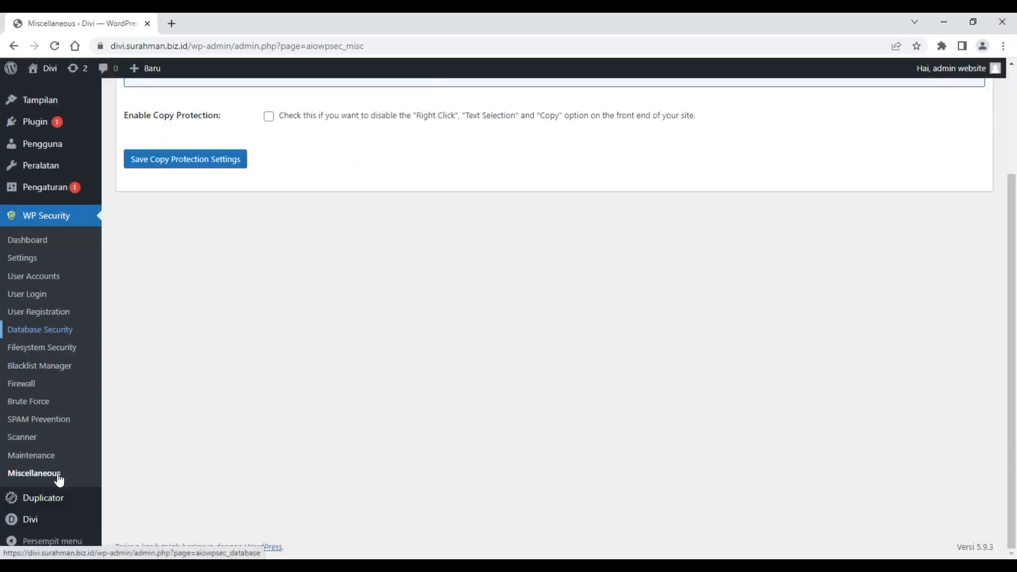
scroll(187, 477, up, 3)
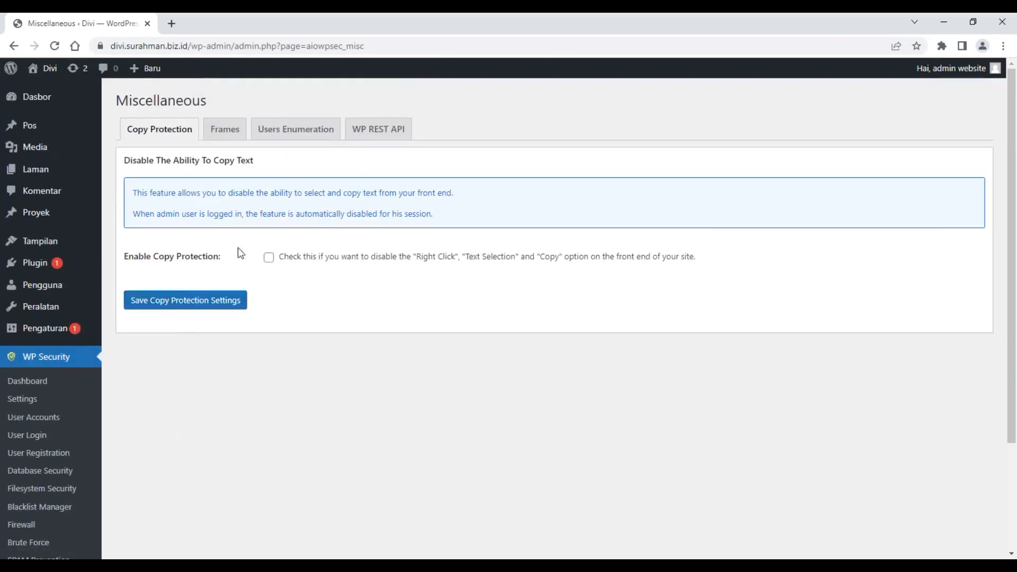
click(269, 258)
click(228, 302)
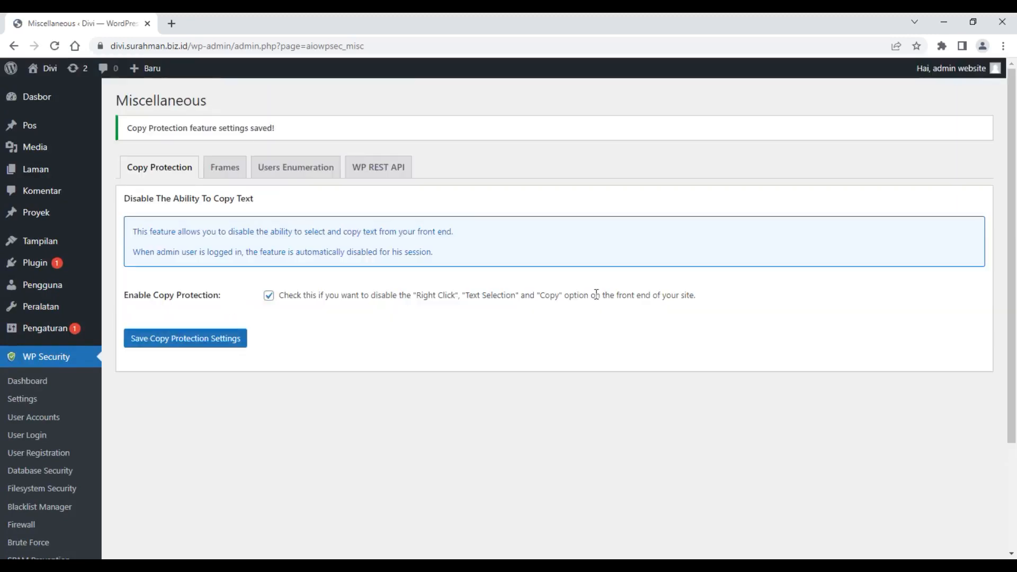
Step: Test text selection and the context menu on the Copy Protection page while logged in as administrator
drag(530, 221, 575, 257)
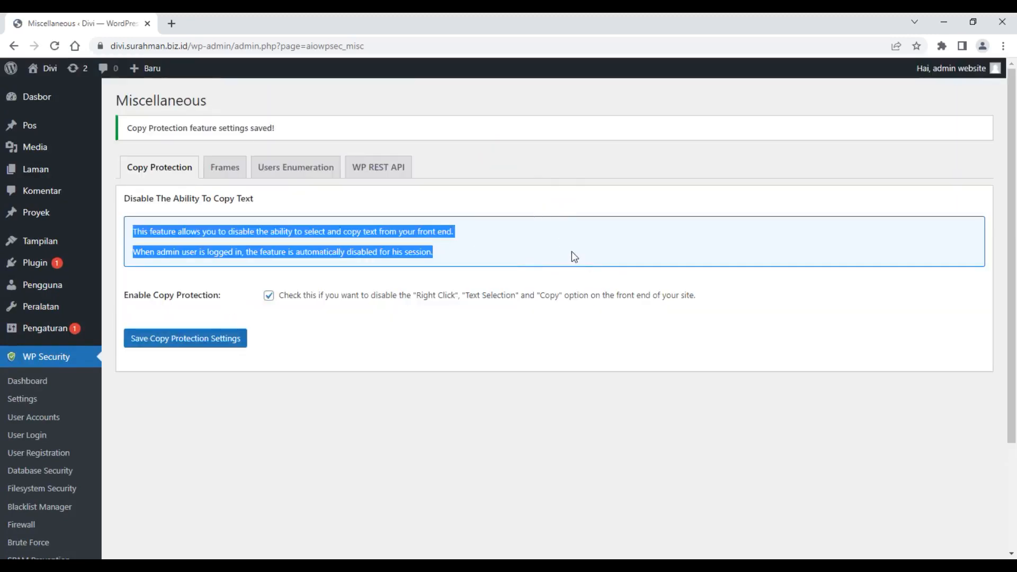
right_click(397, 244)
click(551, 257)
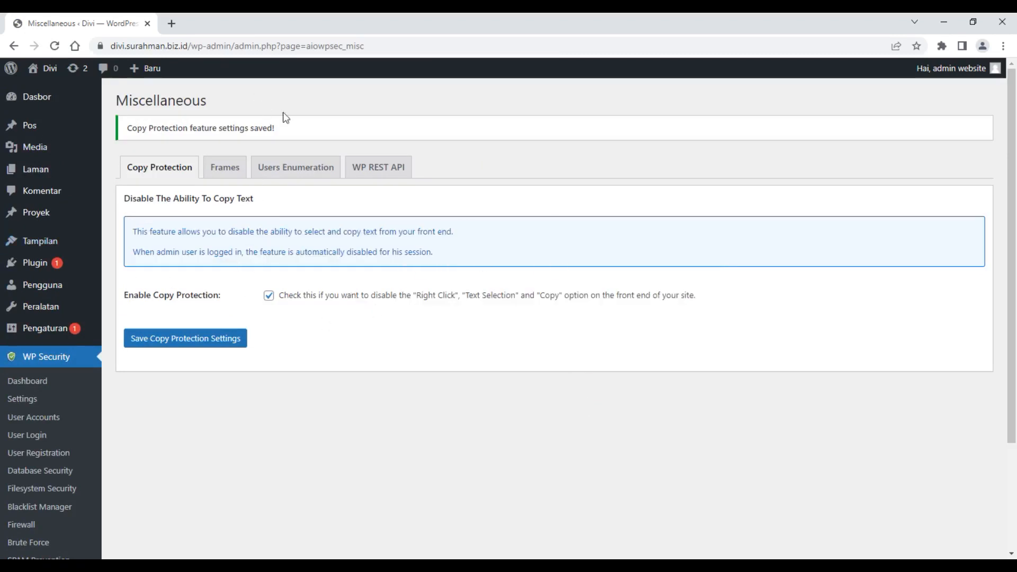
key(ctrl+a)
click(766, 364)
click(217, 333)
Step: Enable iFrame Protection in the Miscellaneous Frames settings and save the change
click(224, 166)
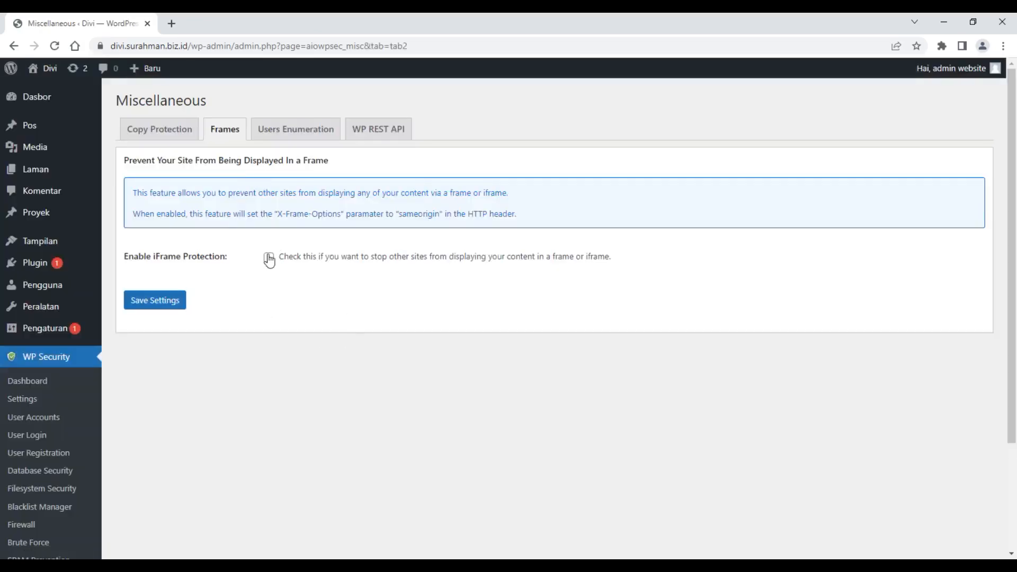
click(270, 258)
click(180, 304)
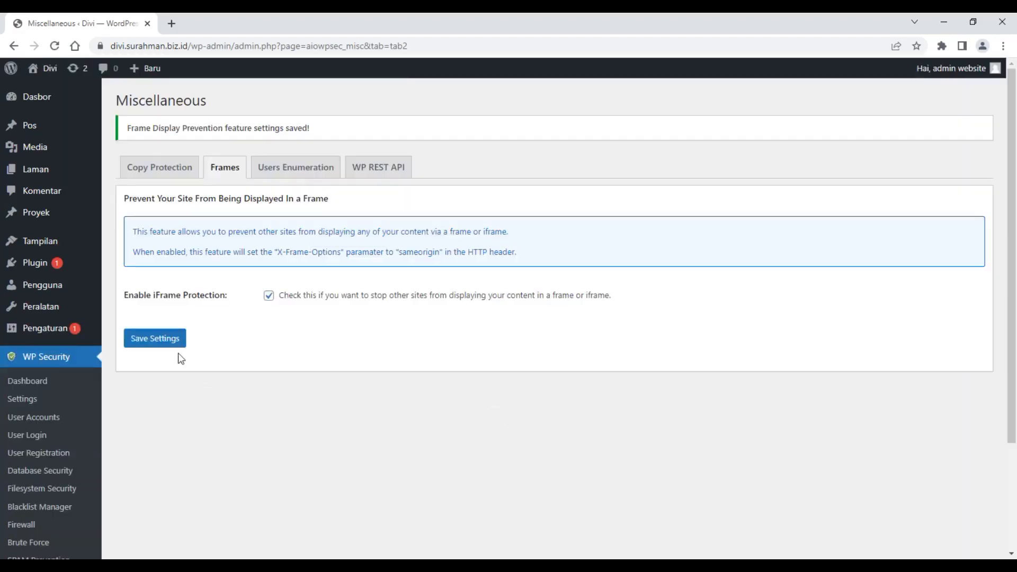
click(176, 339)
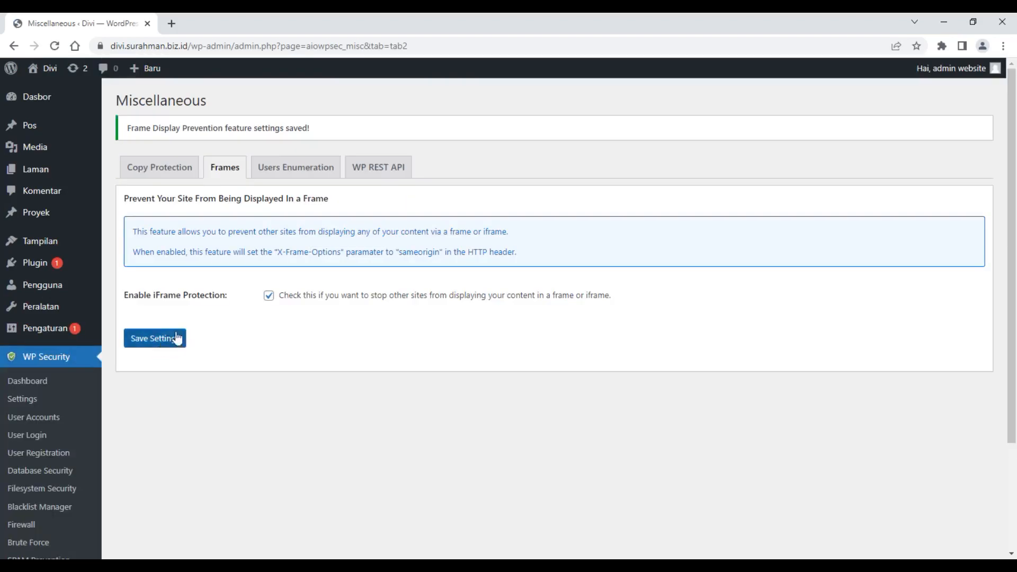
Step: Enable Disable Users Enumeration in the Miscellaneous settings and save the change
click(269, 174)
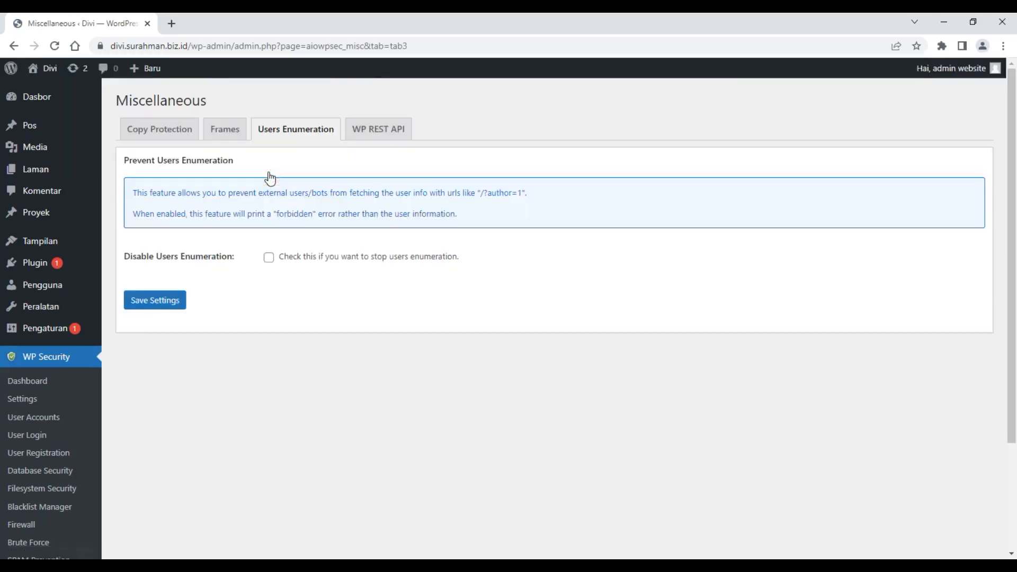
click(269, 257)
click(166, 305)
Step: Enable the Rename Login Page feature in the Brute Force settings
scroll(638, 300, down, 3)
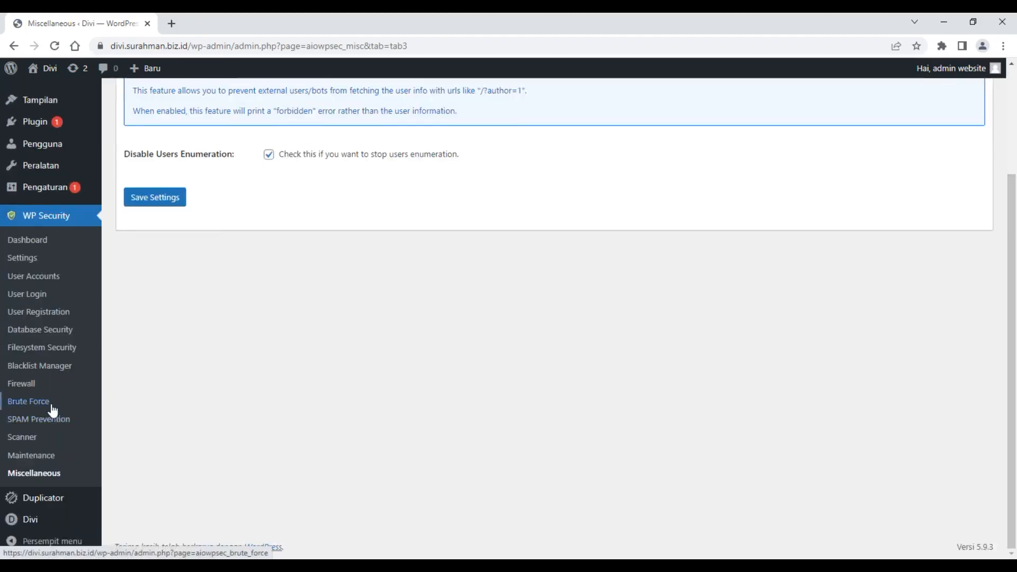
click(48, 403)
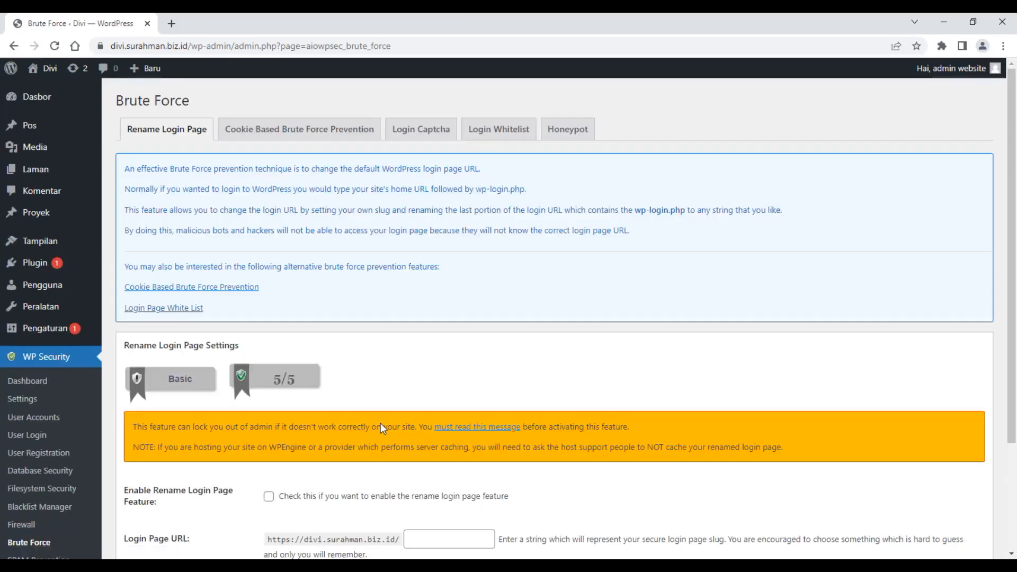
scroll(380, 423, down, 2)
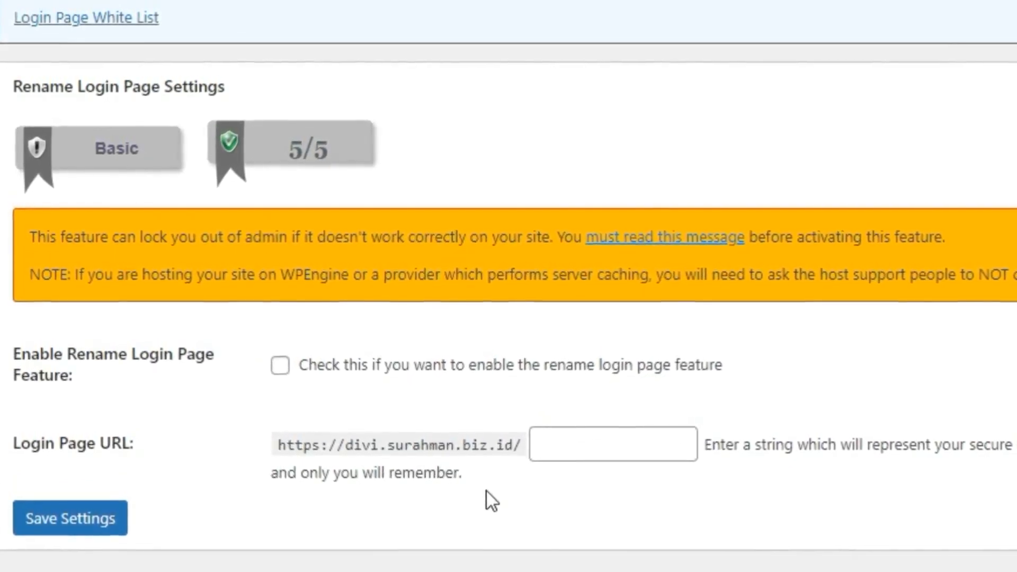
click(286, 380)
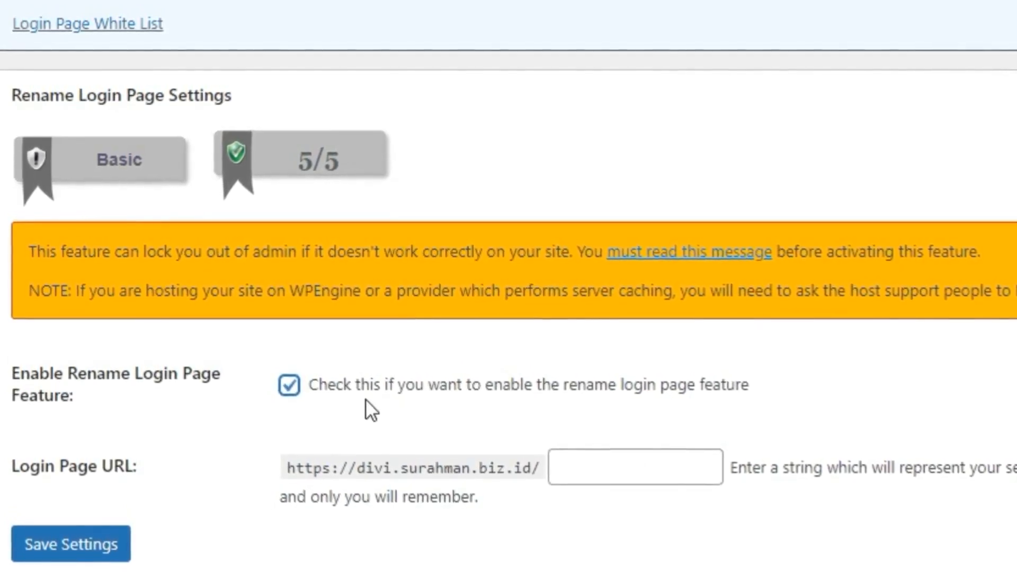
click(605, 466)
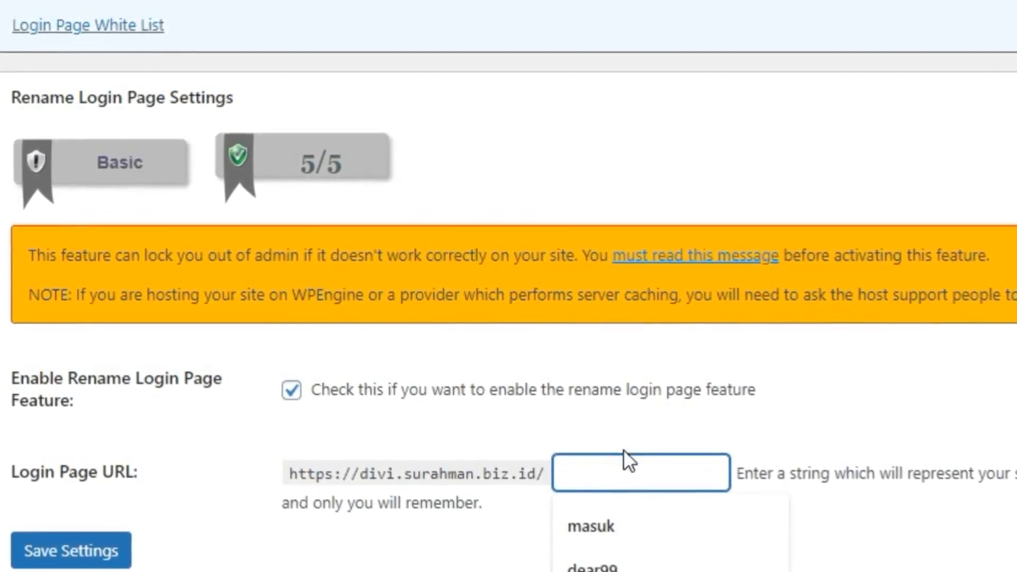
click(639, 436)
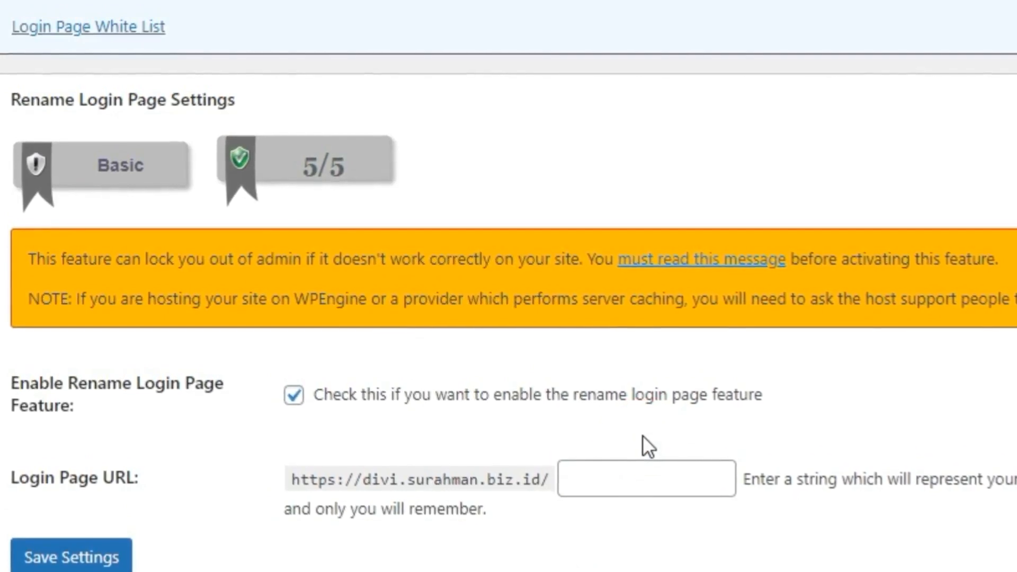
click(713, 479)
click(907, 518)
click(713, 489)
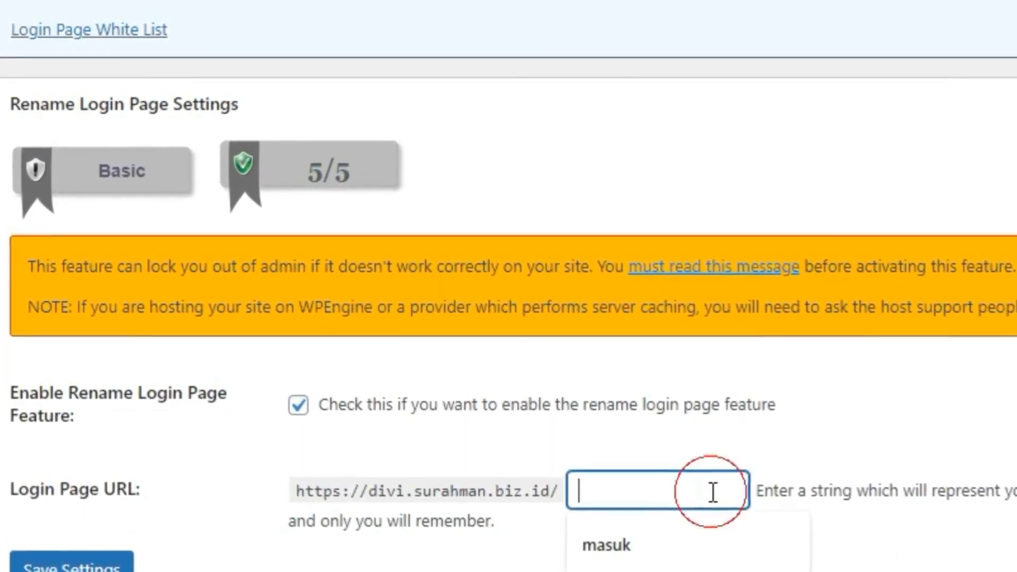
text(f)
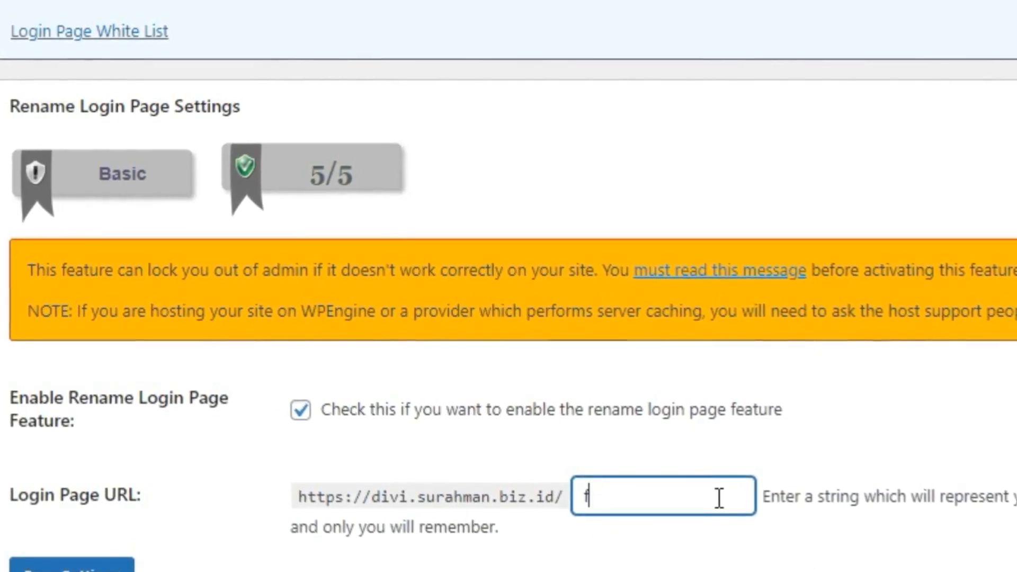
key(BackSpace)
text(rt)
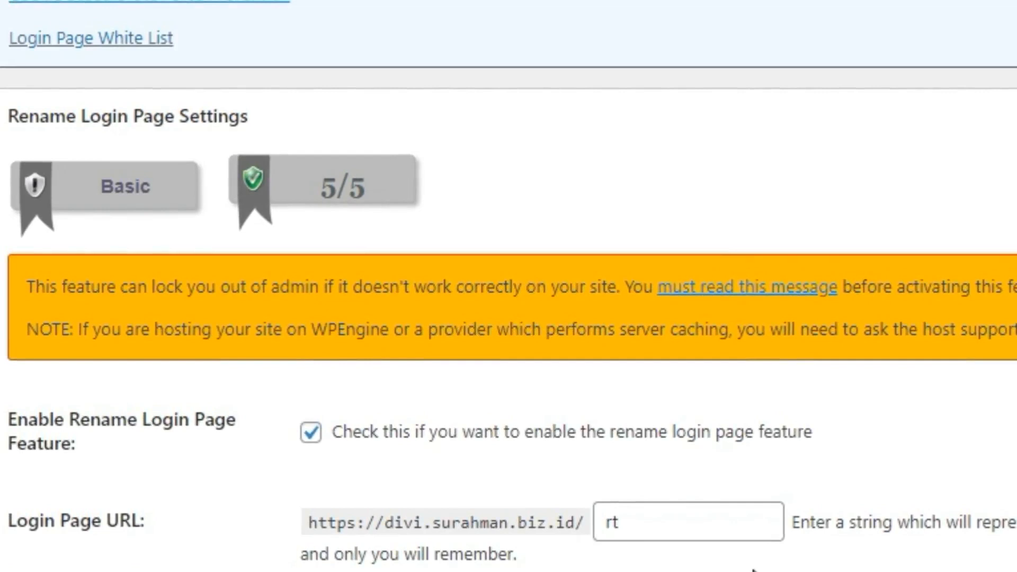
Step: Set the Login Page URL slug to "satu" and save the rename login page settings
click(702, 521)
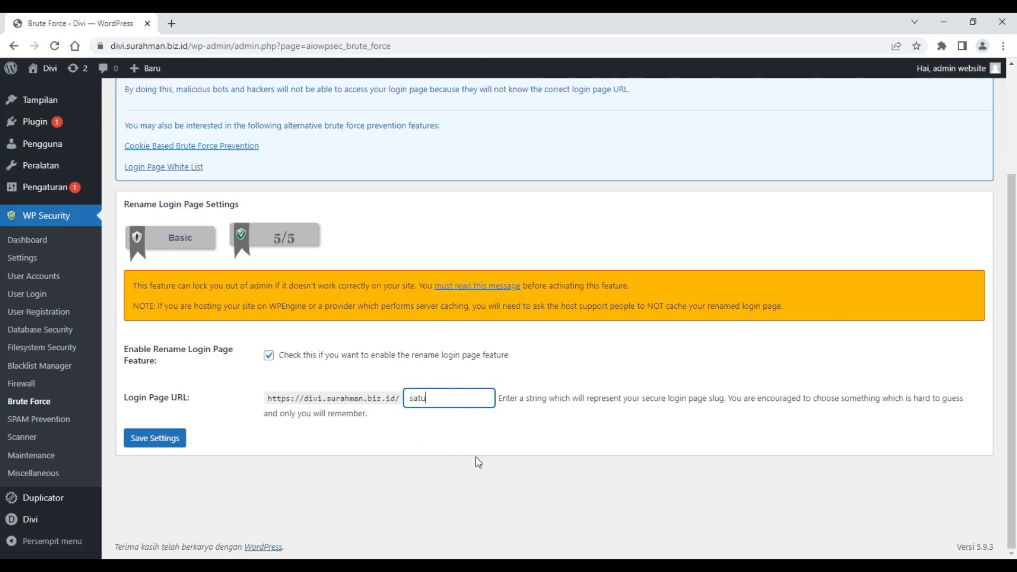
click(155, 438)
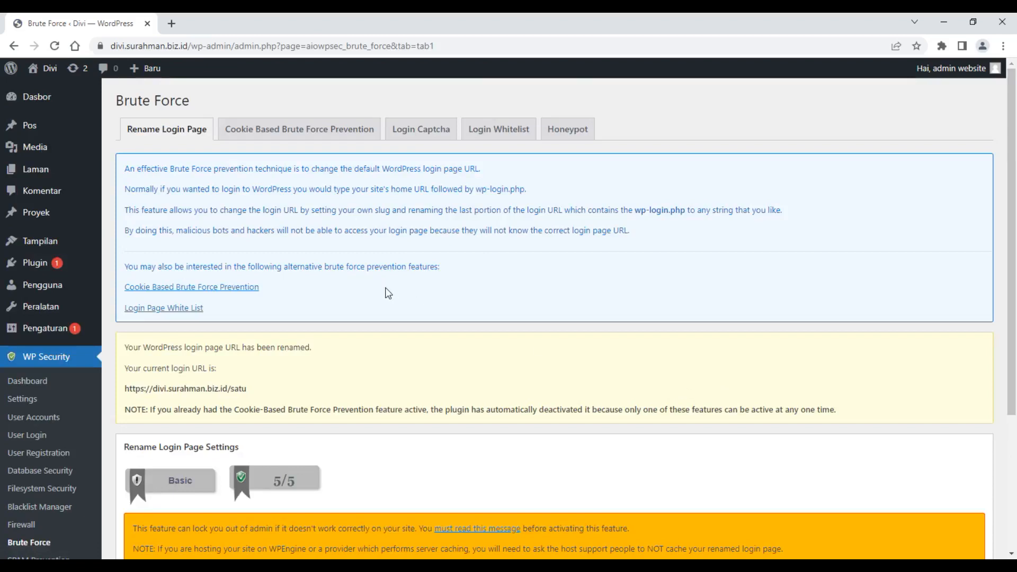
Step: Enable Honeypot On Login Page in the Brute Force settings and save the change
click(583, 131)
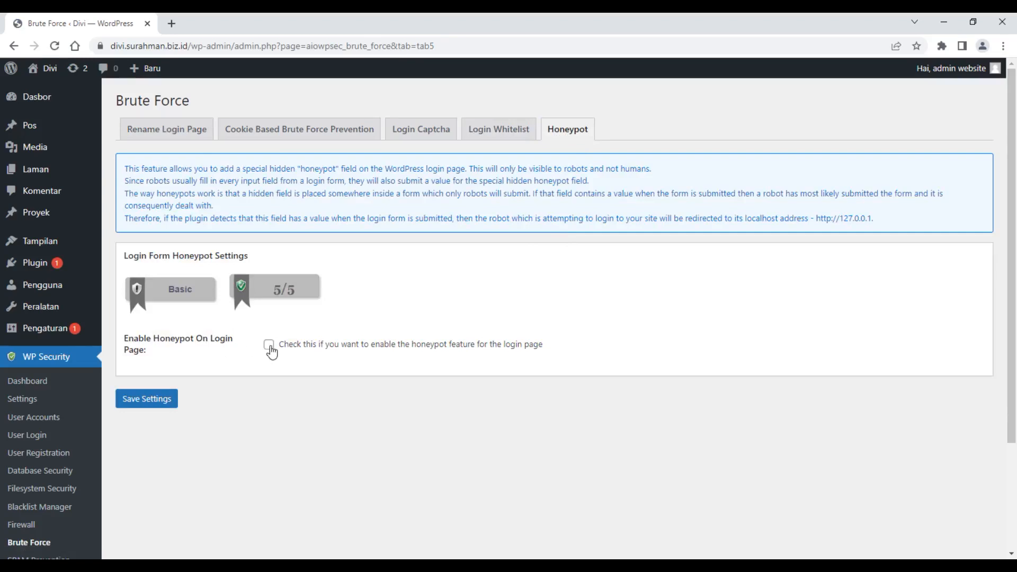
click(147, 403)
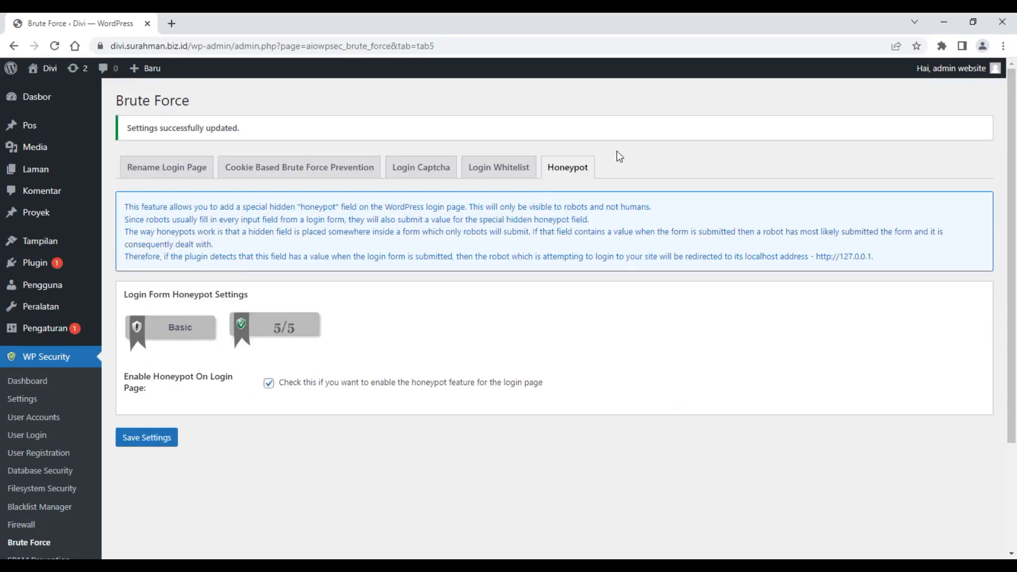
scroll(791, 447, down, 3)
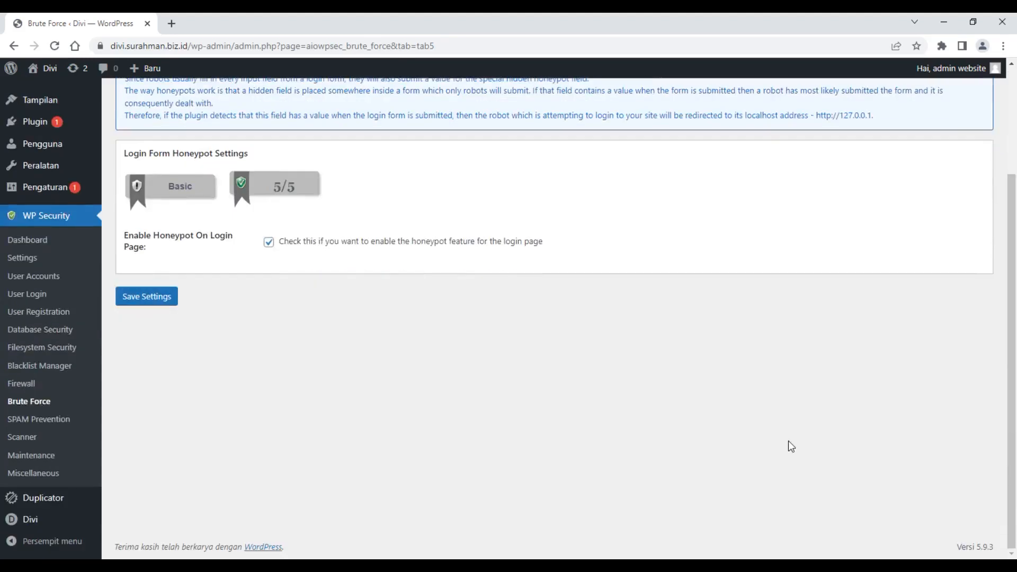
Step: Log out of the WordPress admin and highlight the login path starting at the slug in the page address
mouse_move(965, 70)
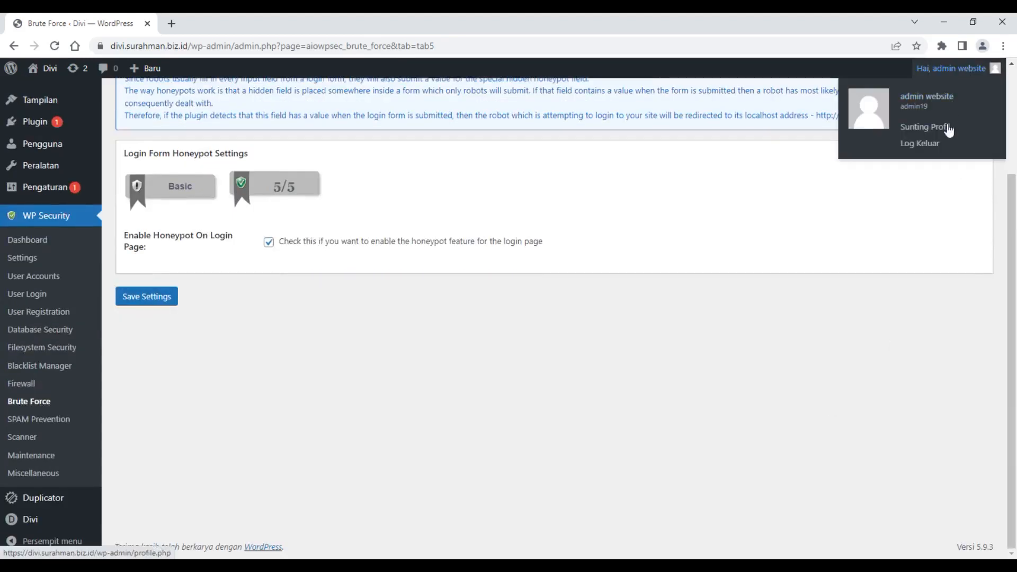
click(933, 146)
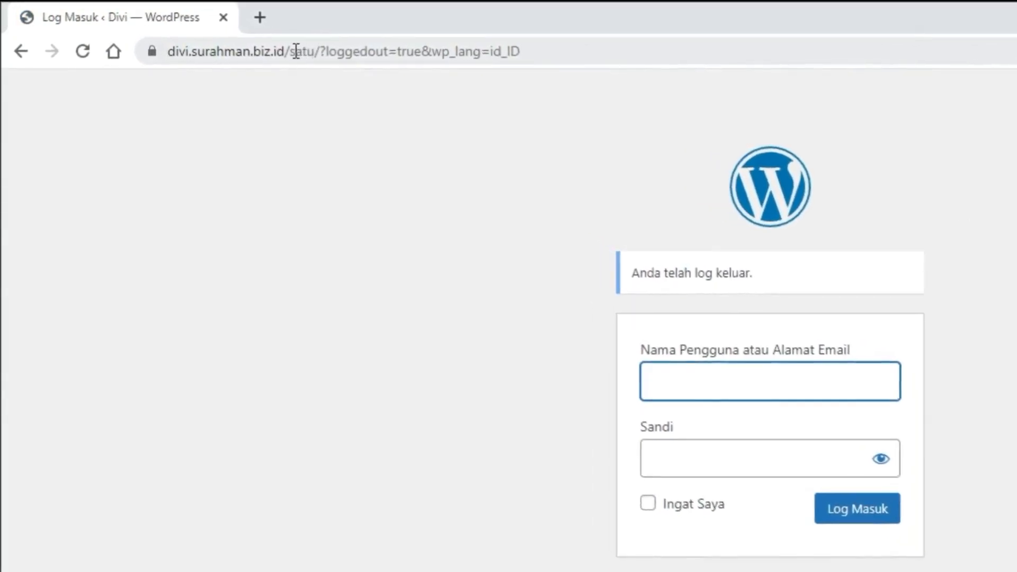
drag(296, 51, 586, 55)
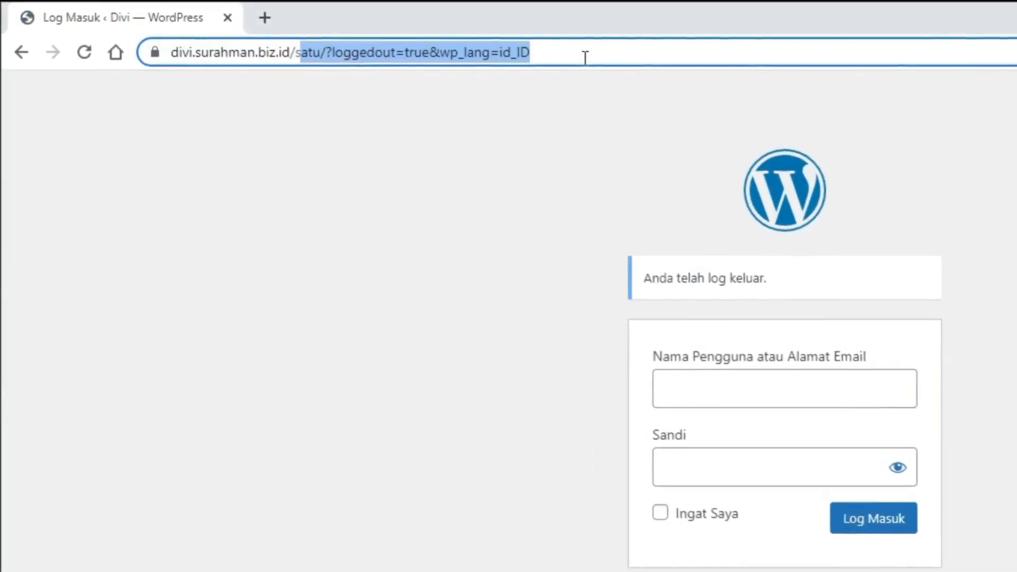
Step: Replace the login path in the site address with "wp-admin" and load it to test the default login address
click(348, 144)
drag(296, 53, 690, 61)
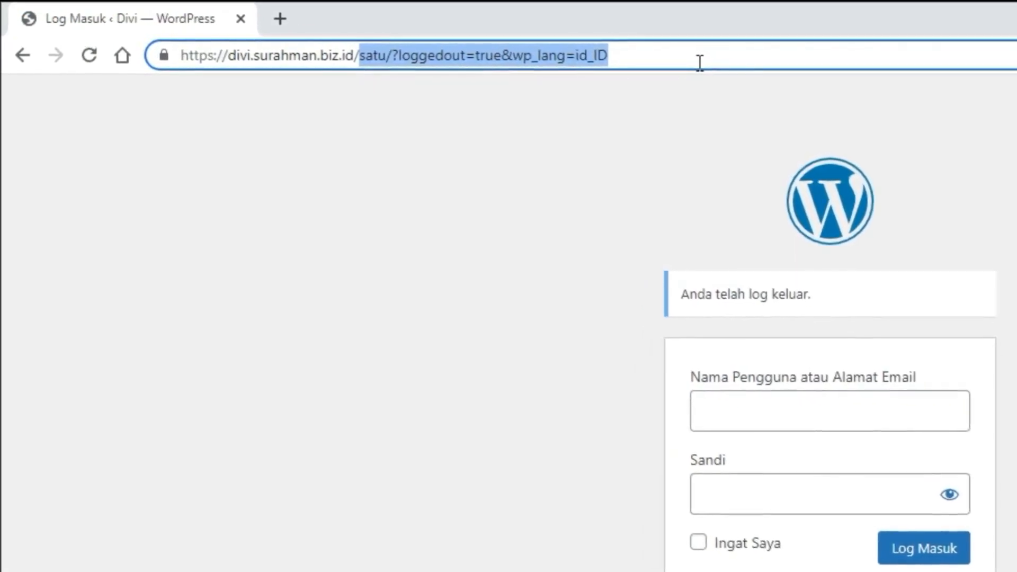
key(BackSpace)
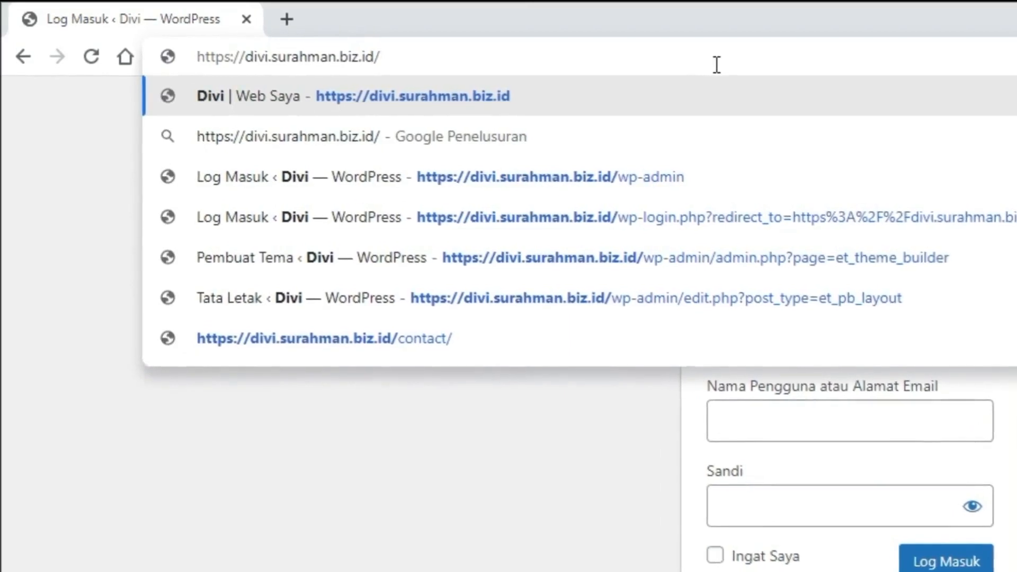
text(wp-admin)
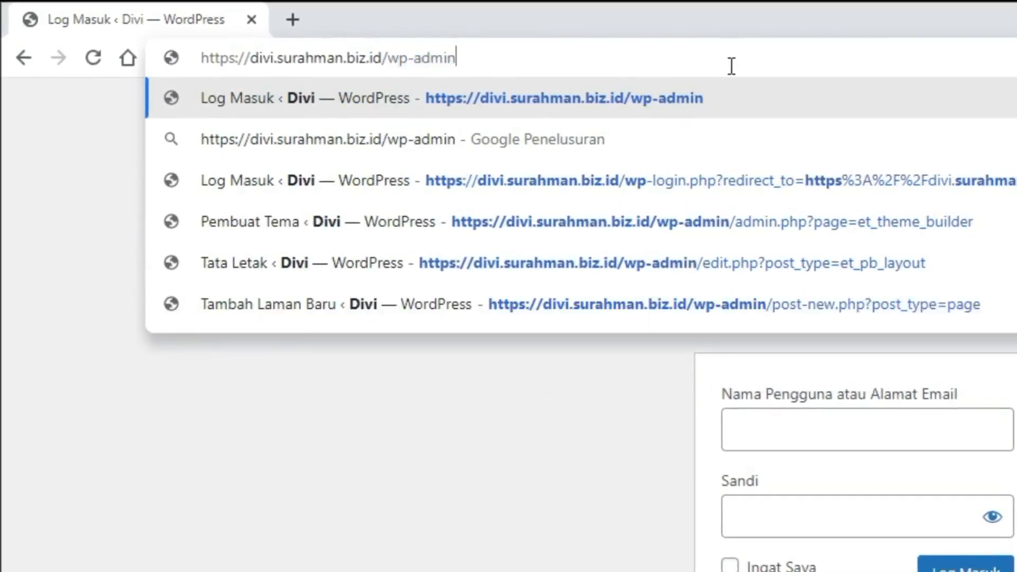
key(Return)
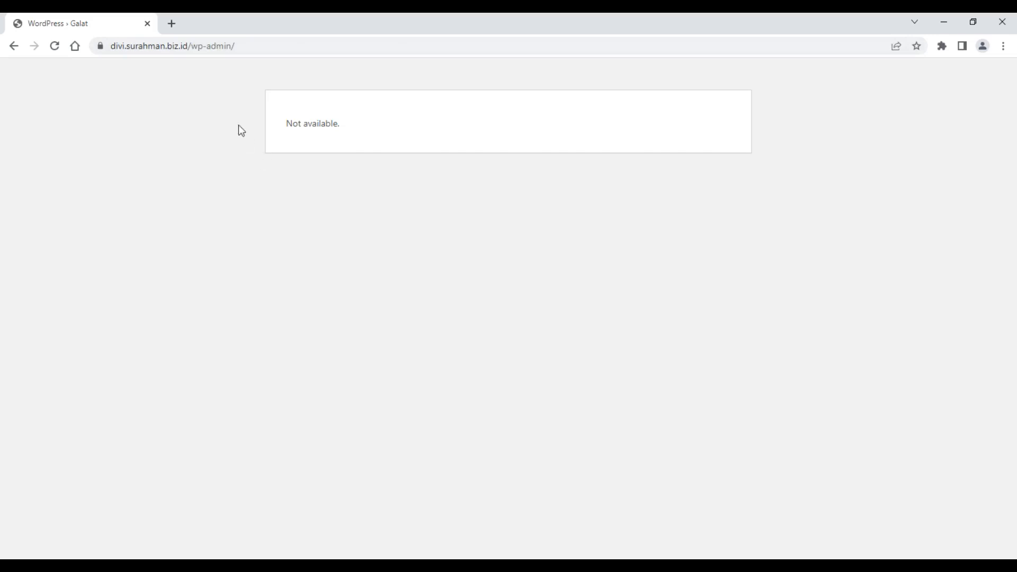
Step: Replace "wp-admin/" in the site address with the "satu" slug and open the renamed login page
drag(245, 46, 194, 59)
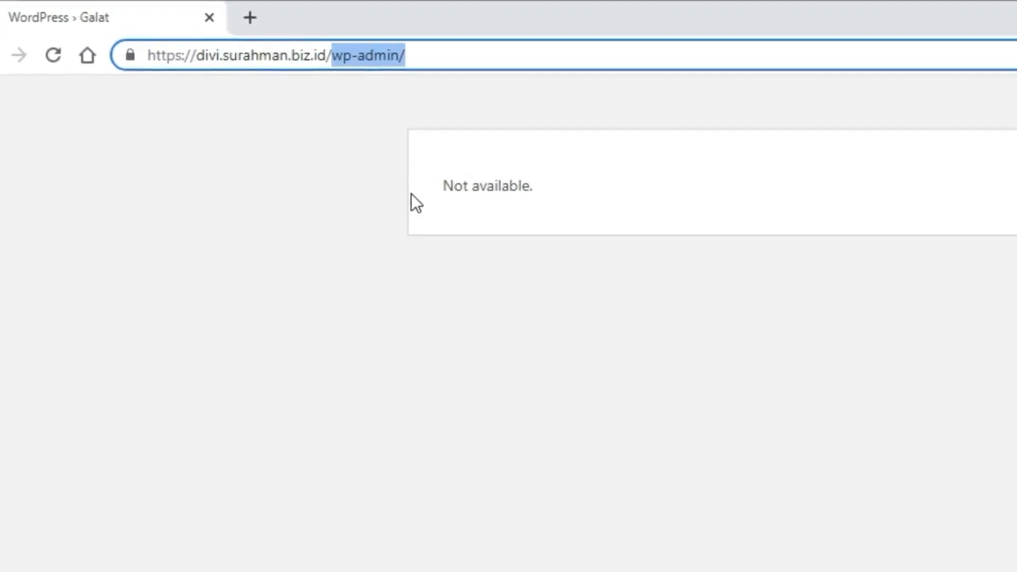
text(satu)
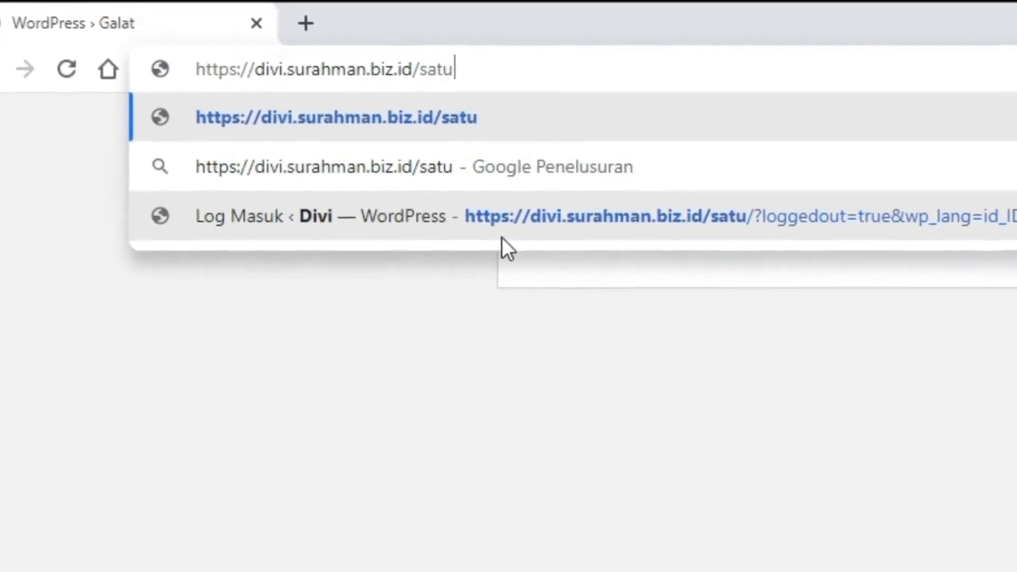
key(Return)
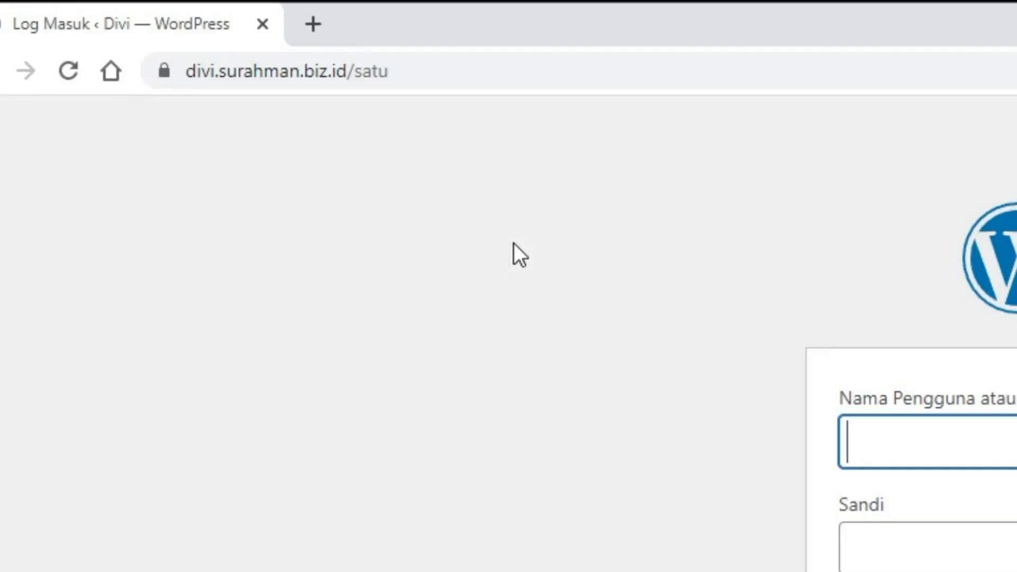